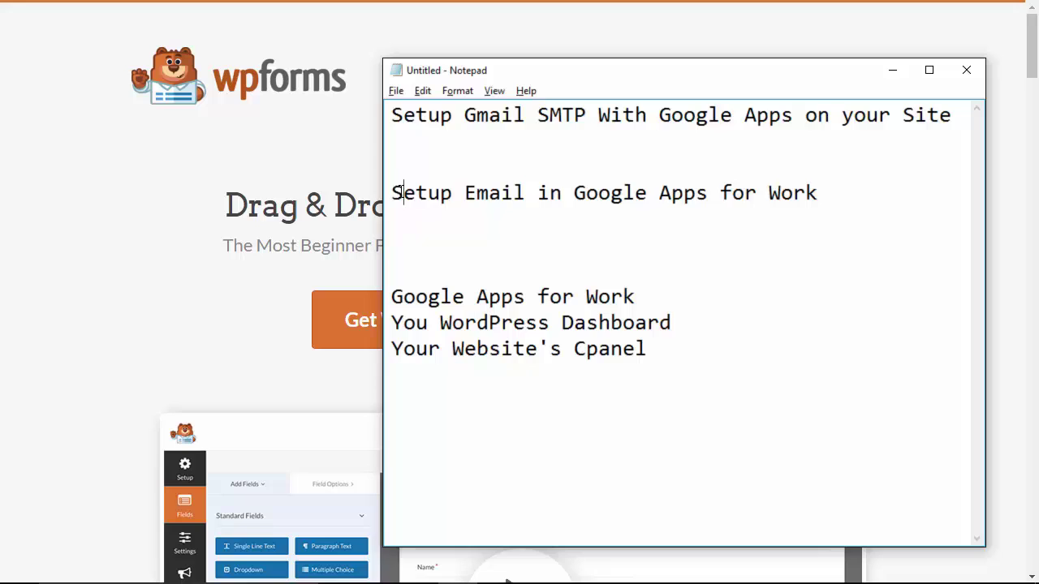
Step: Highlight the Gmail SMTP with Google Apps setup heading in the Notepad note
mouse_move(402, 193)
mouse_down()
mouse_move(700, 203)
mouse_move(823, 193)
mouse_up()
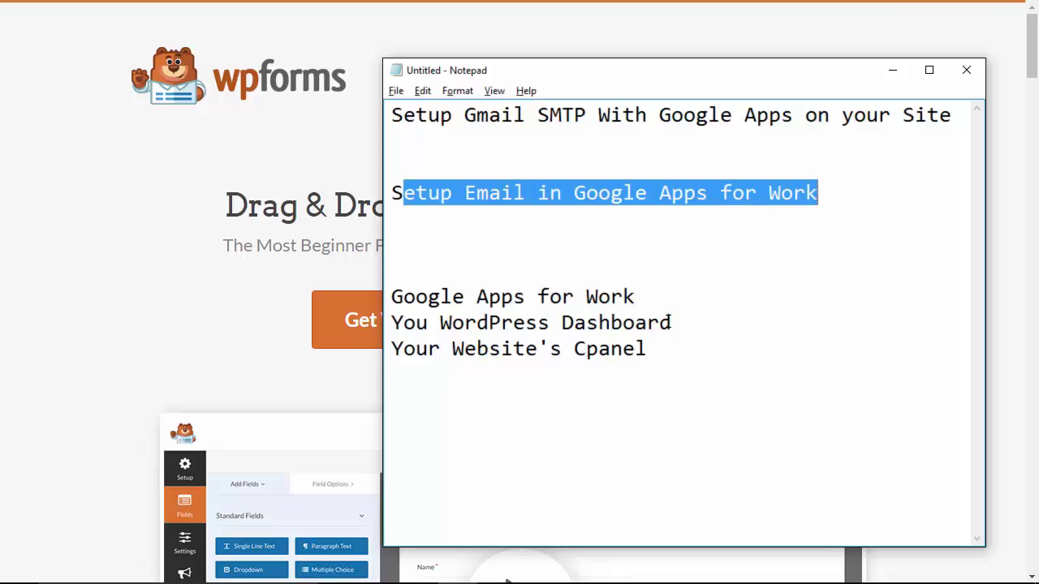
Step: Highlight the WordPress Dashboard and Website's cPanel prerequisite items in the note
click(673, 322)
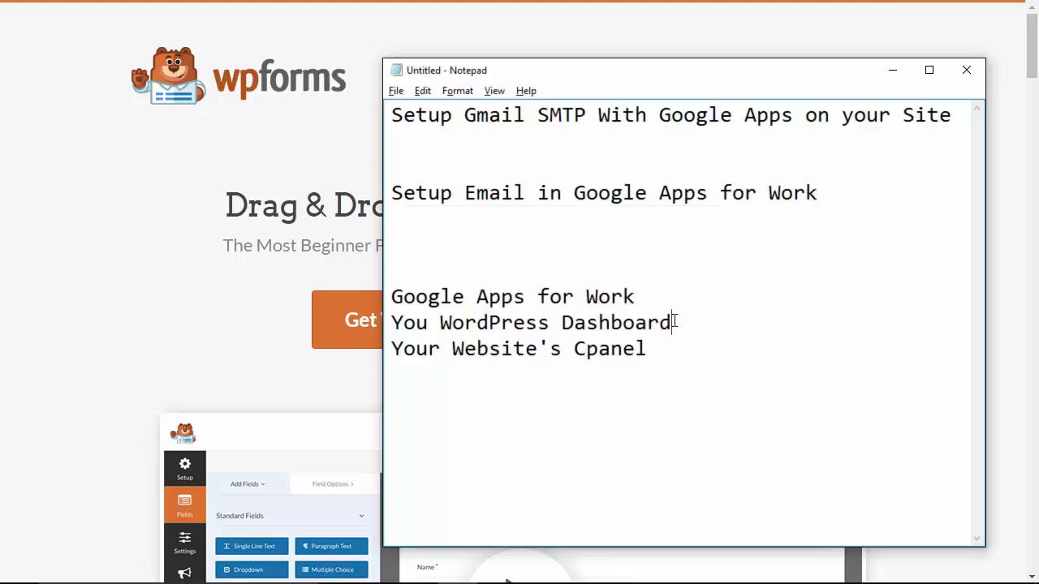
drag(674, 321, 539, 322)
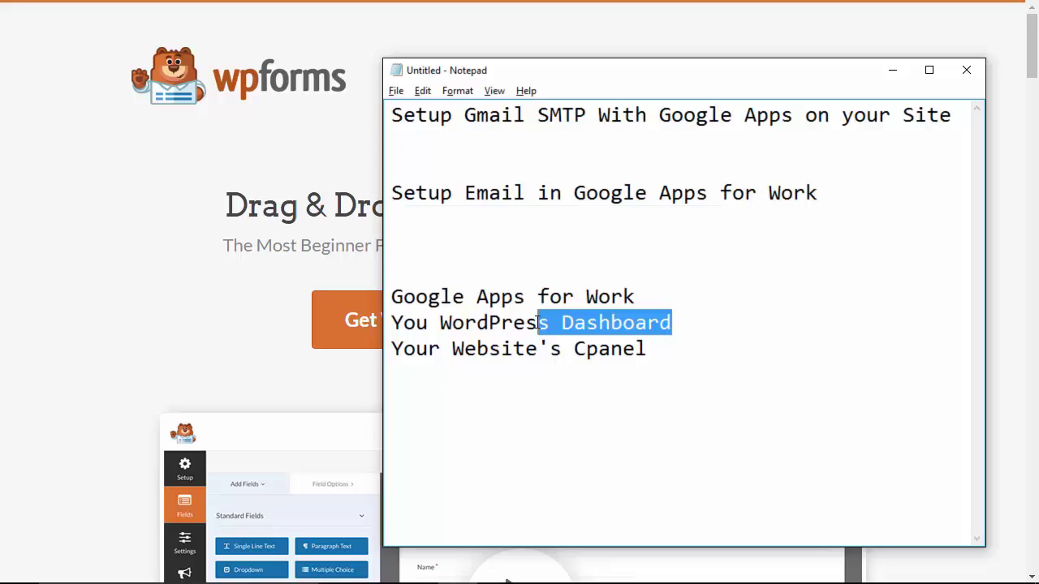
drag(477, 351, 554, 360)
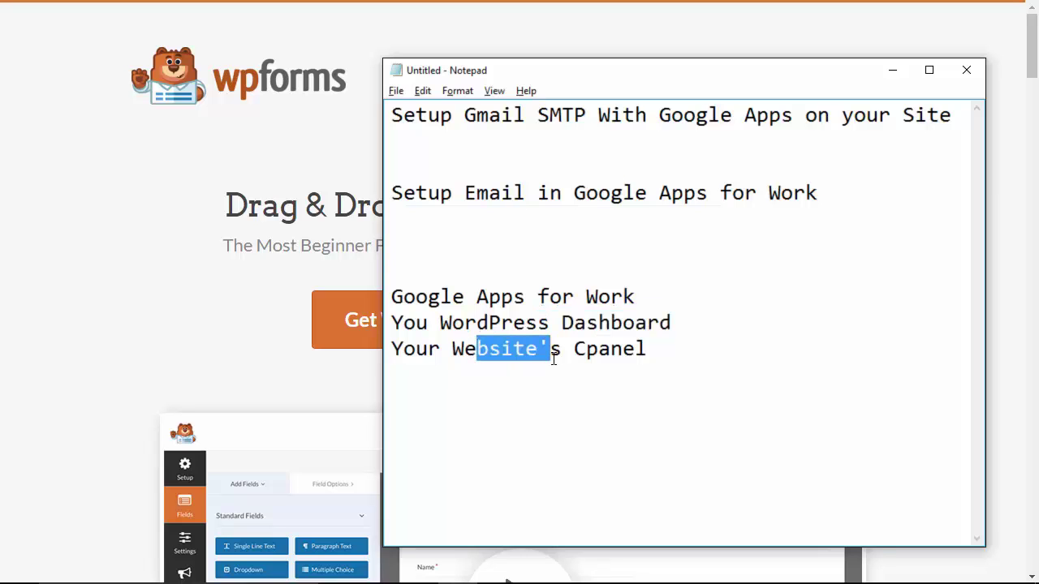
click(654, 357)
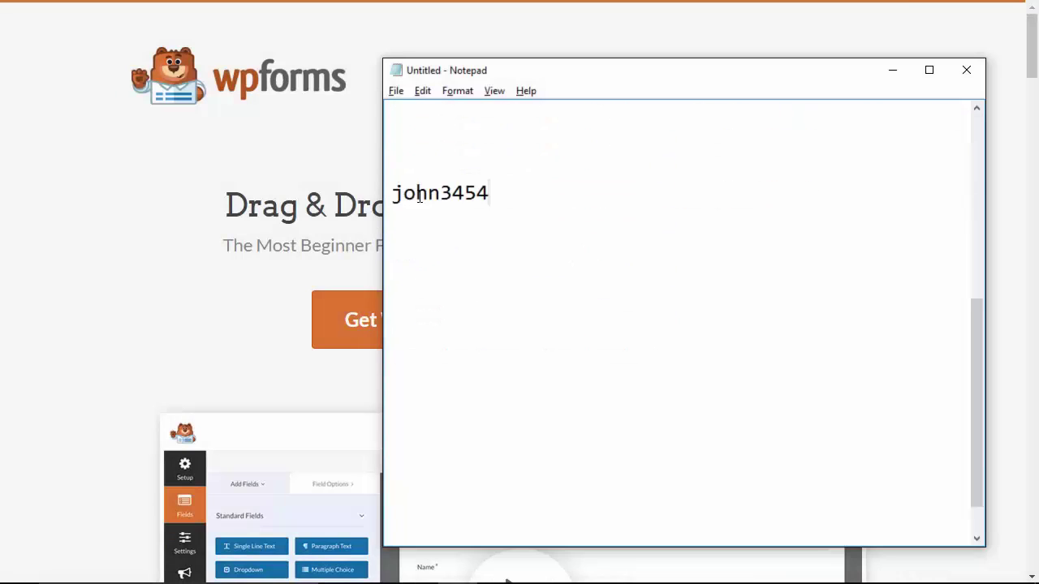
text(@gmail.com)
key(Return)
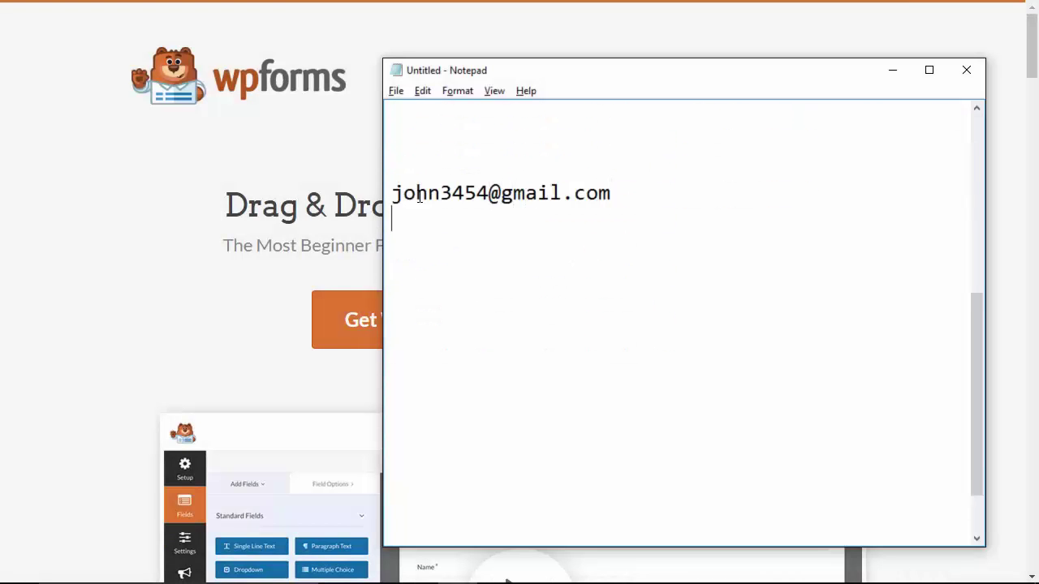
key(Return)
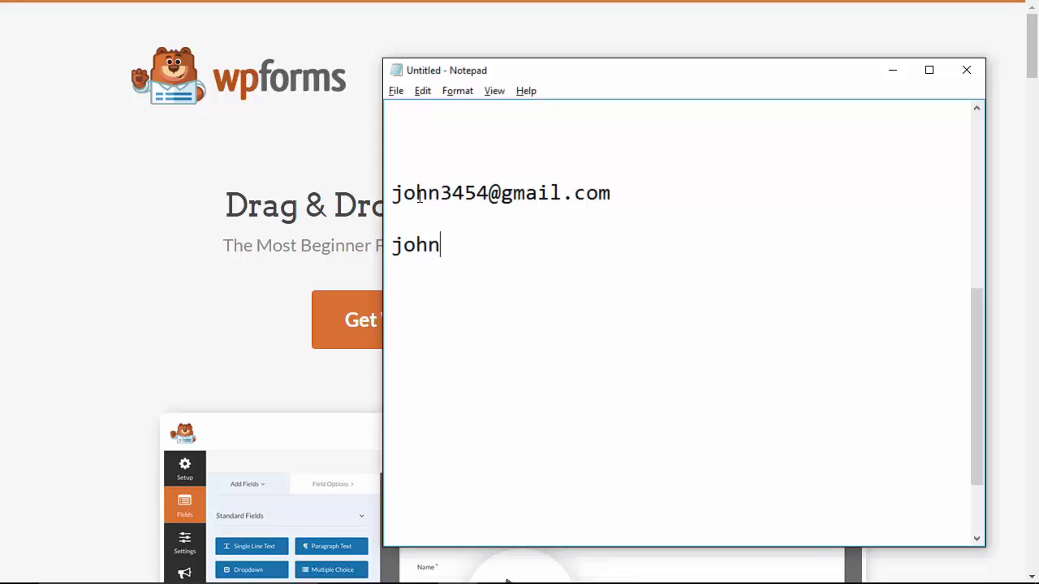
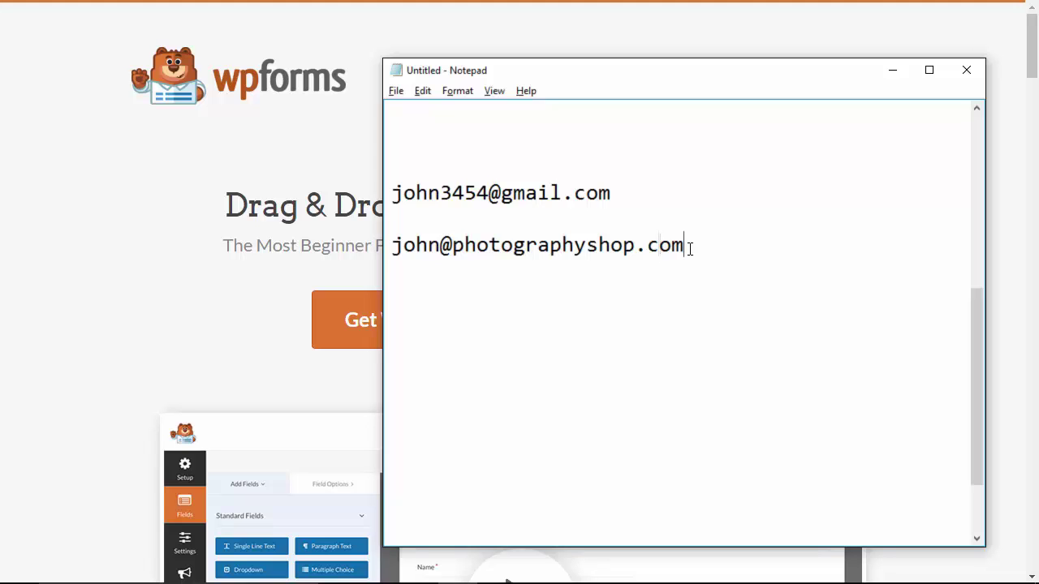
drag(688, 248, 357, 248)
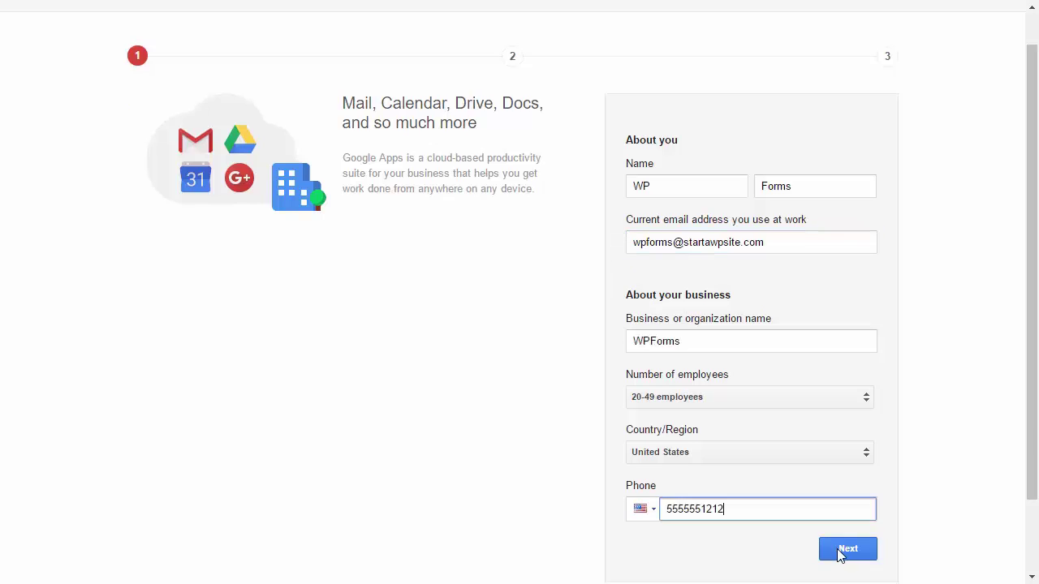
Step: Sign up with the already-owned domain startawpsite.com and accept the agreement
click(841, 552)
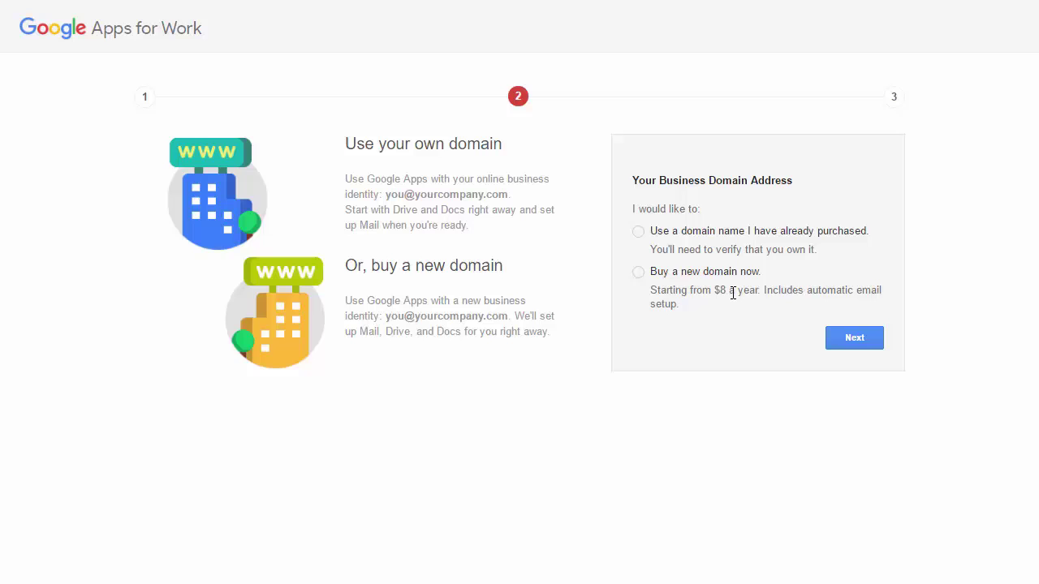
text(awp)
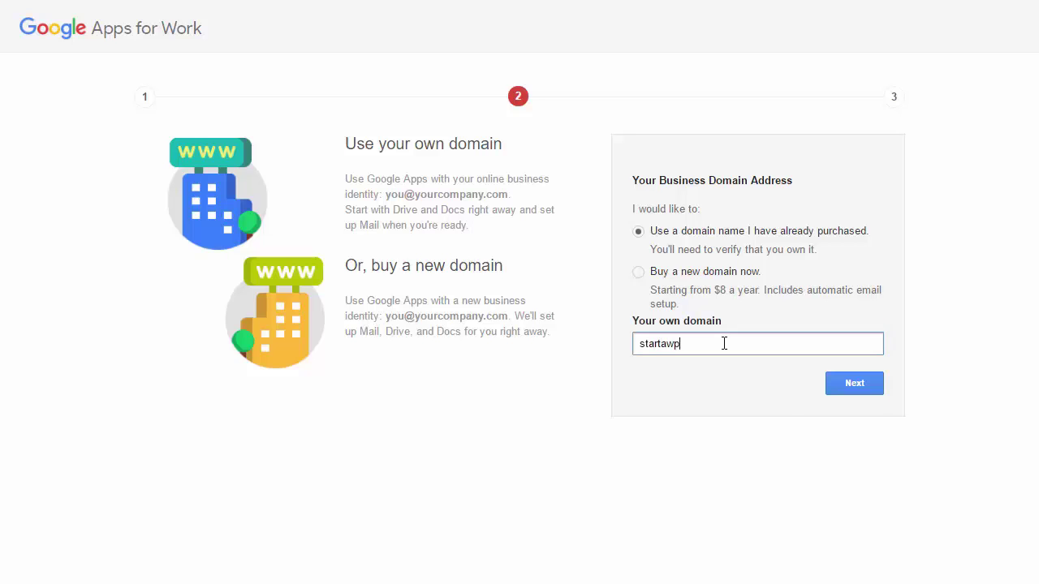
text(site)
text(.com)
click(849, 389)
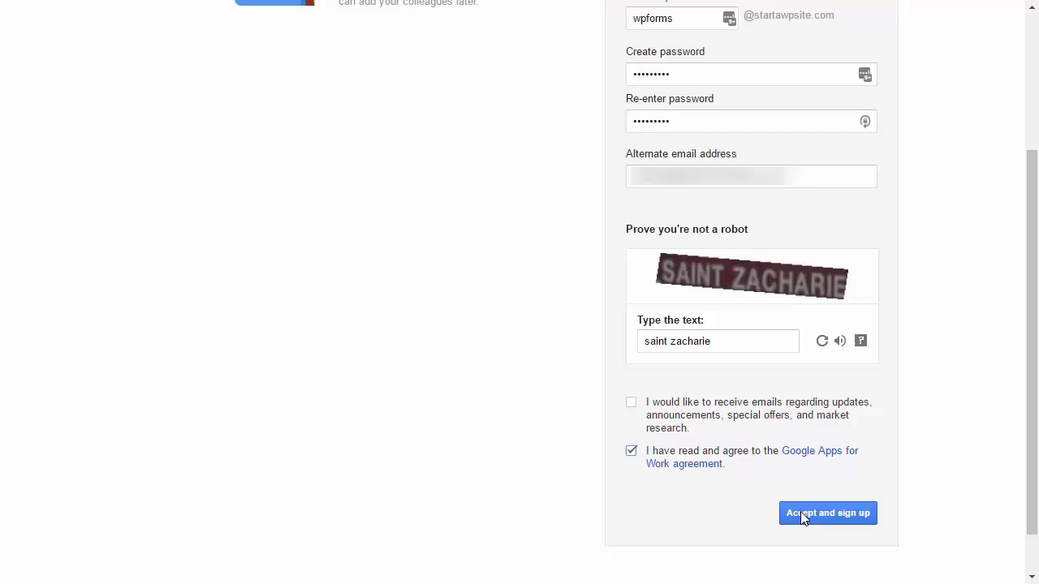
click(807, 512)
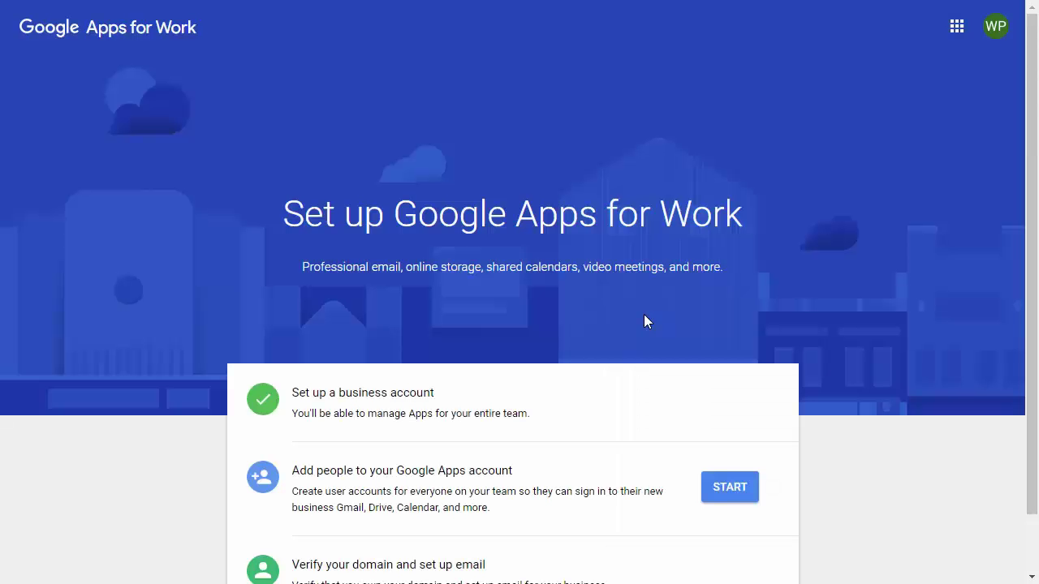
Step: Complete the Add people step by confirming all user email addresses were added
scroll(644, 321, down, 2)
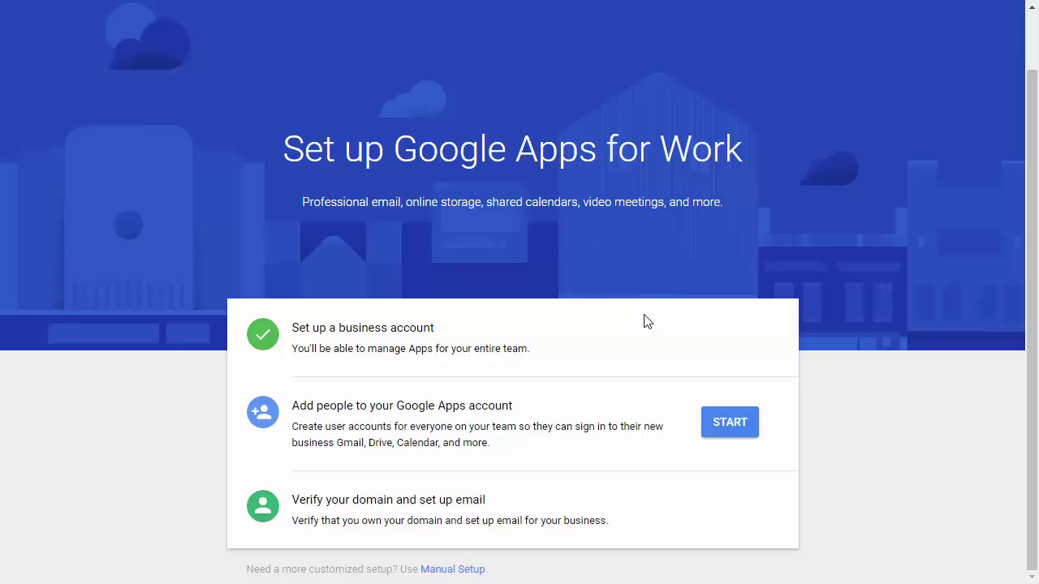
click(732, 423)
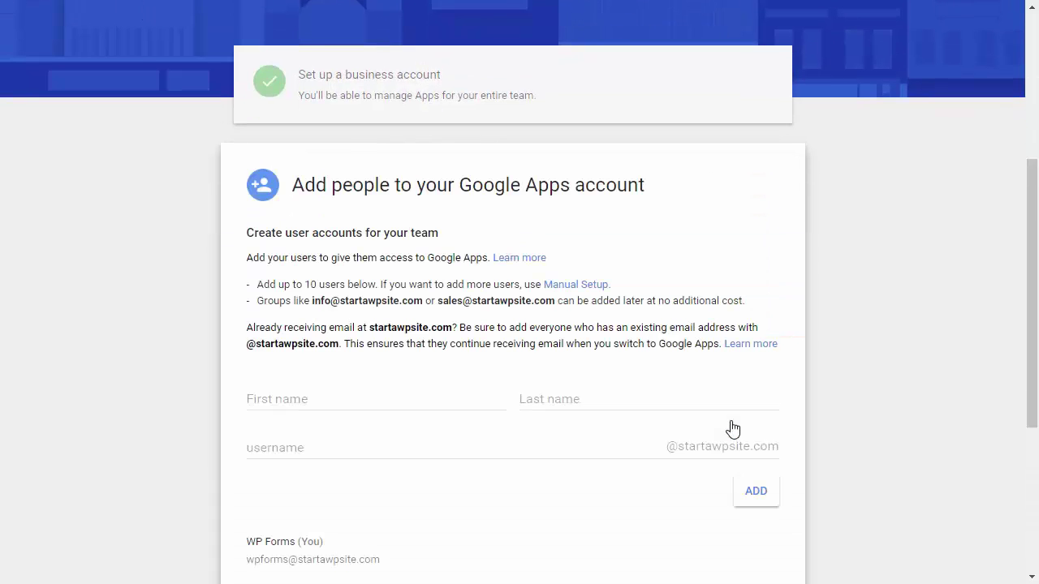
scroll(776, 301, down, 2)
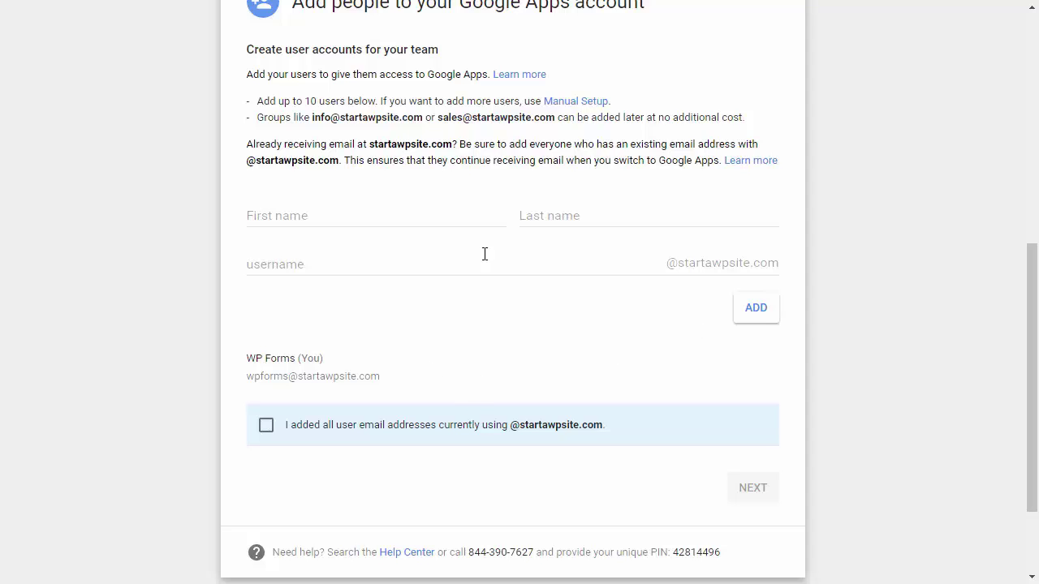
click(266, 427)
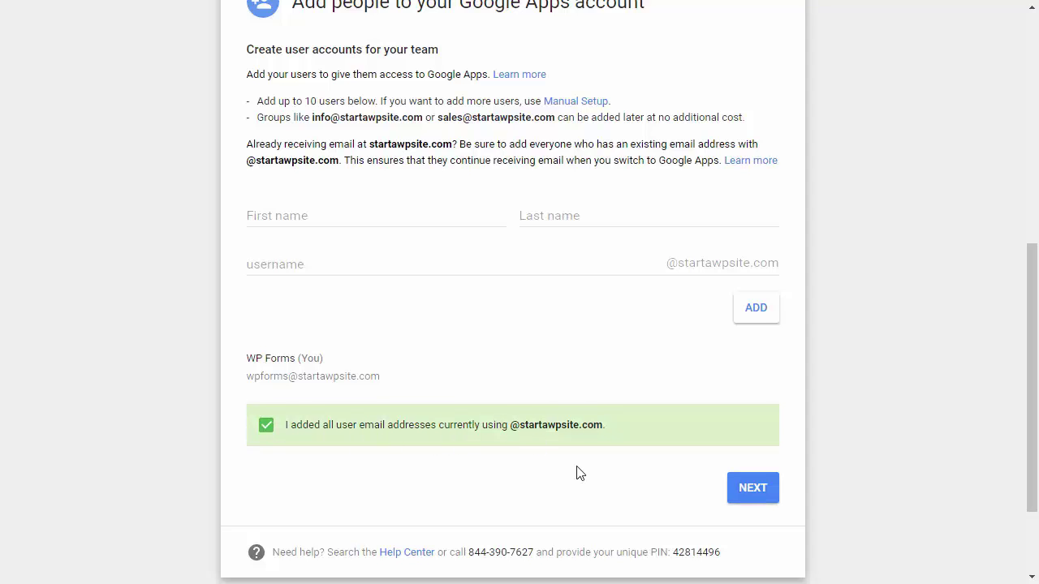
click(748, 492)
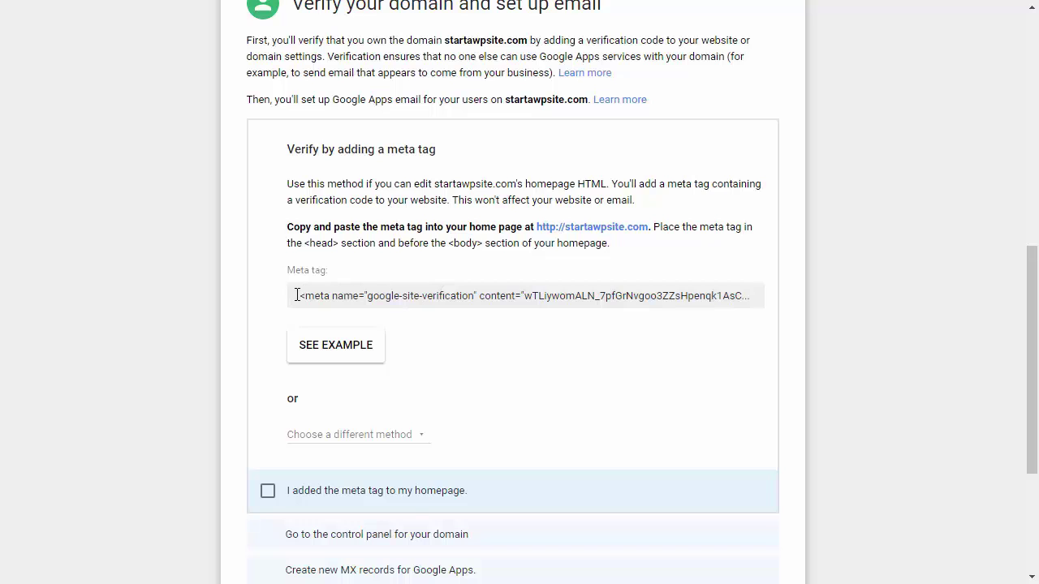
Step: Select the full Google site-verification meta tag for copying
drag(300, 295, 797, 305)
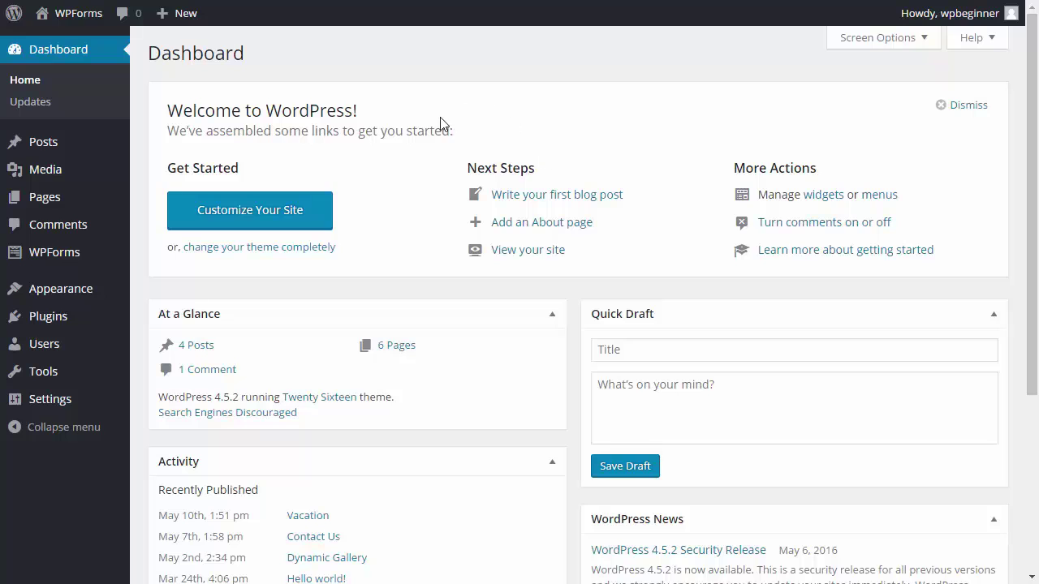
mouse_move(48, 317)
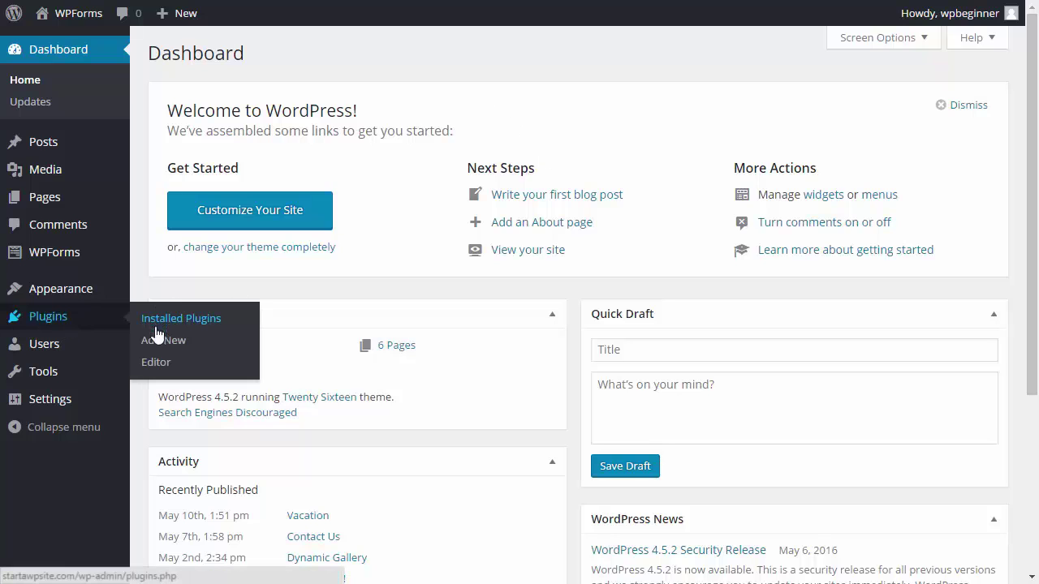
Step: Search WordPress plugins for 'insert headers and footers'
click(157, 345)
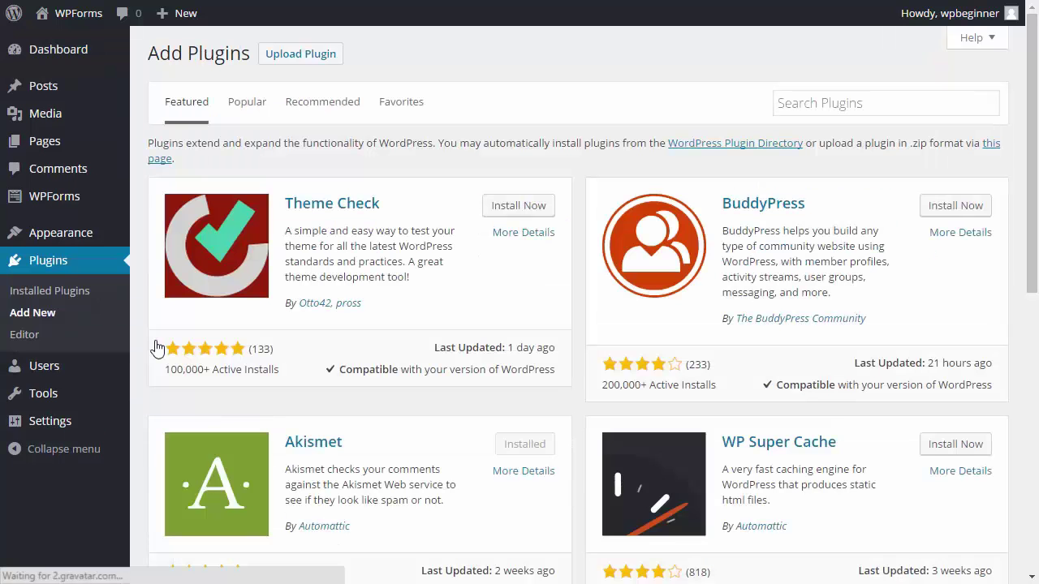
click(818, 112)
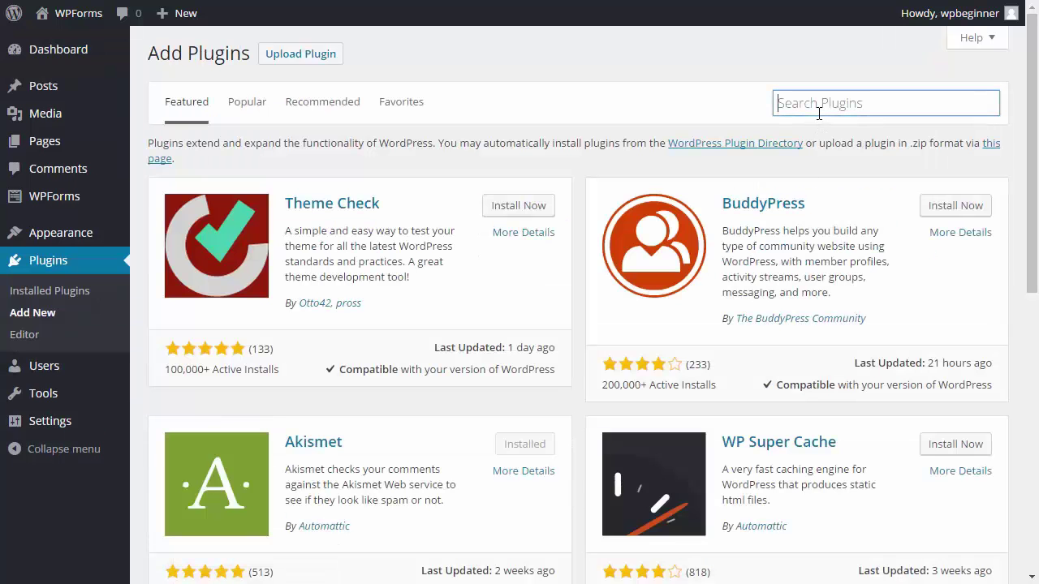
text(inset)
key(BackSpace)
key(BackSpace)
text(rt)
text( headers and foo)
text(ters)
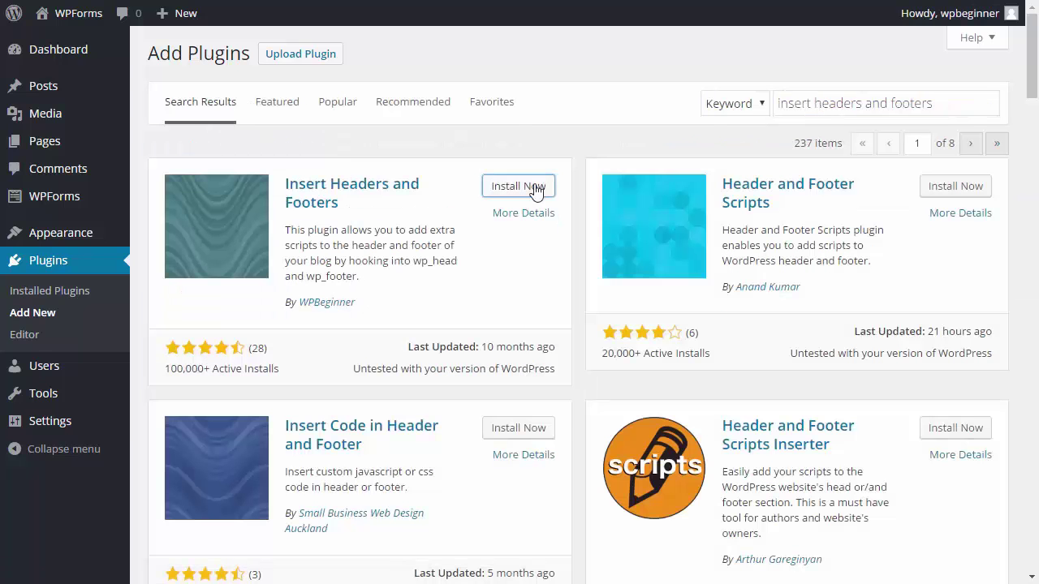
Step: Install and activate Insert Headers and Footers, then paste the meta tag into header scripts
click(518, 186)
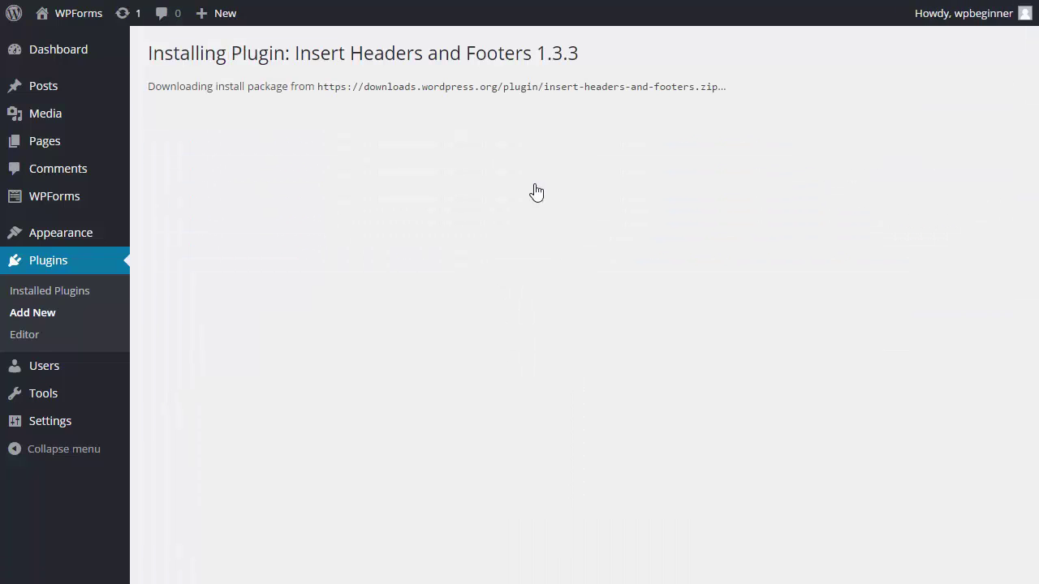
click(182, 195)
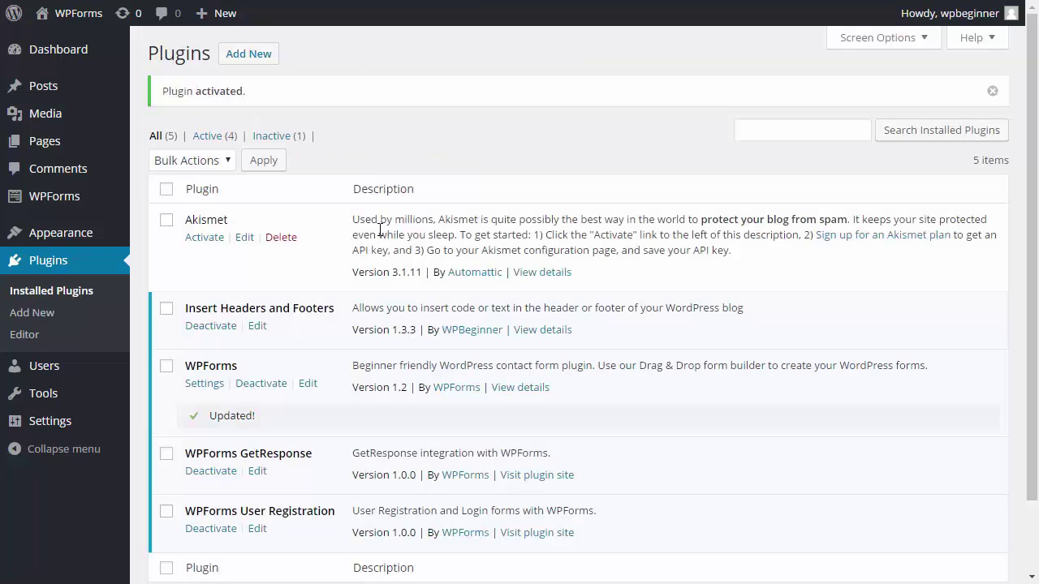
mouse_move(49, 421)
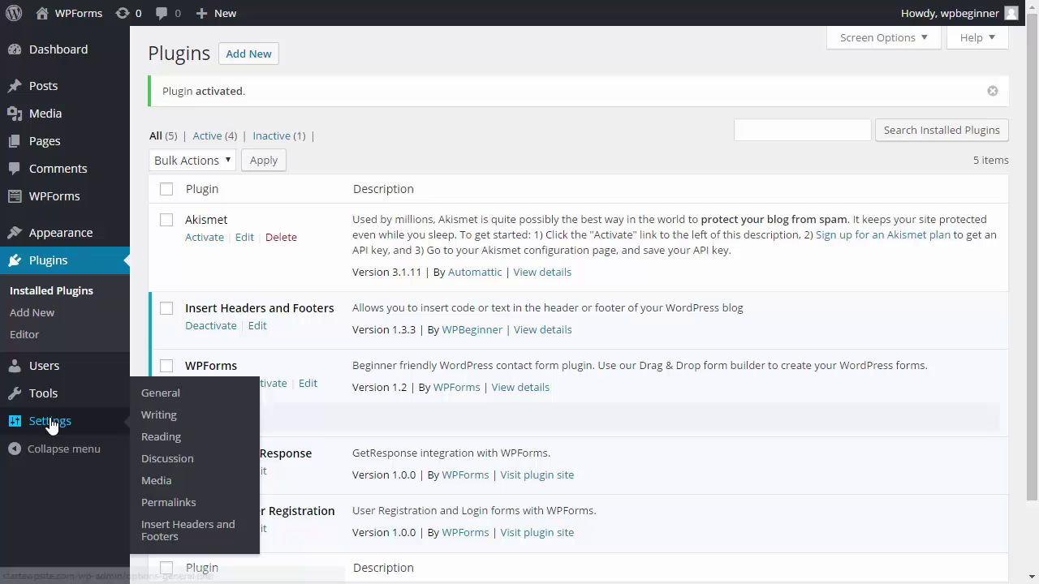
click(164, 532)
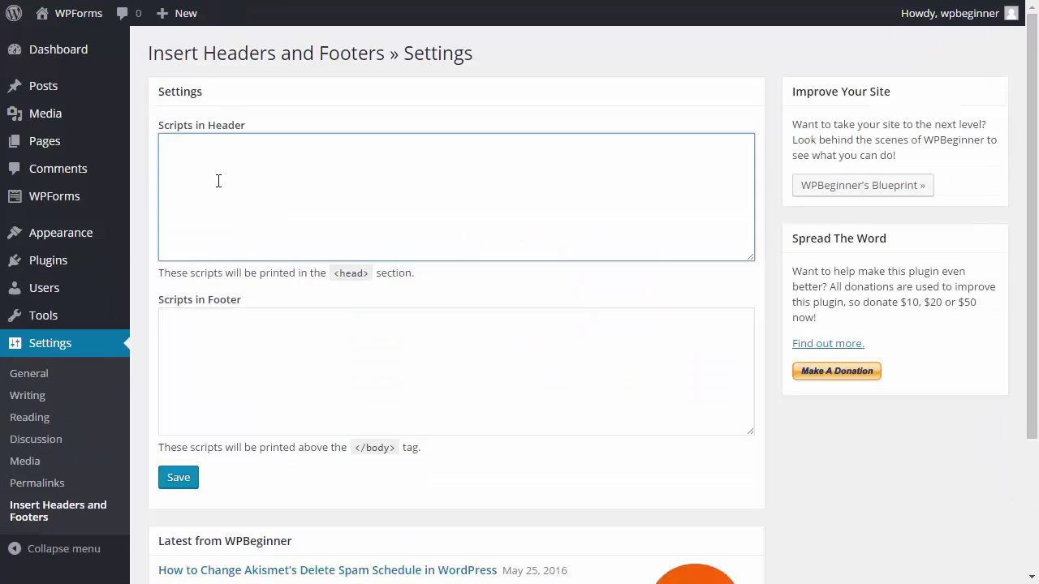
text(<meta name="google-site-verification" content="wTLiywomALN_7pfGrNvgoo3ZZsHpenqk1AsCkk9Trn8" />)
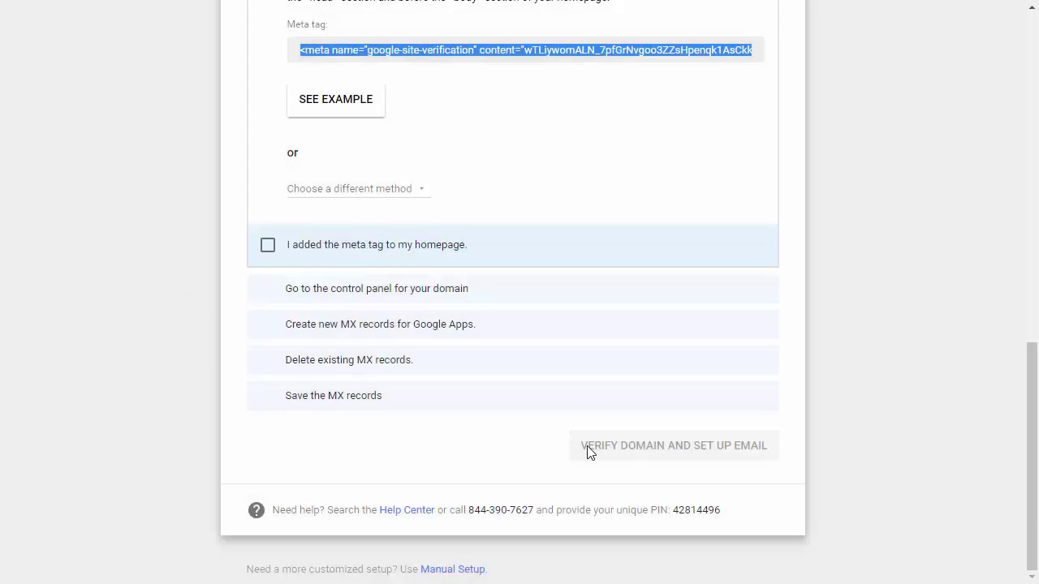
Step: Tick the meta-tag-added and control-panel-opened boxes, then select ASPMX.L.GOOGLE.COM
click(268, 246)
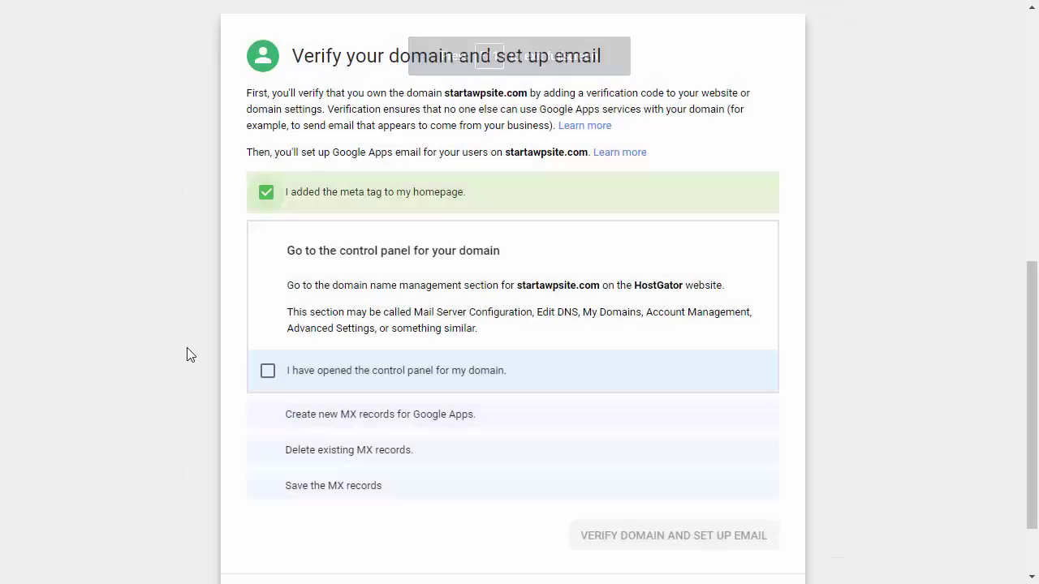
click(268, 372)
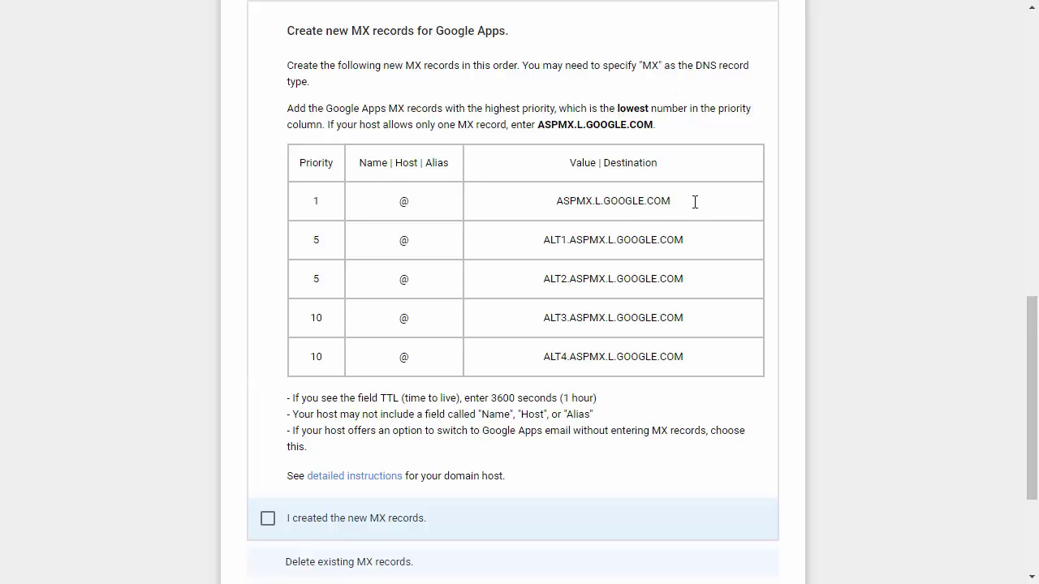
drag(695, 202, 559, 203)
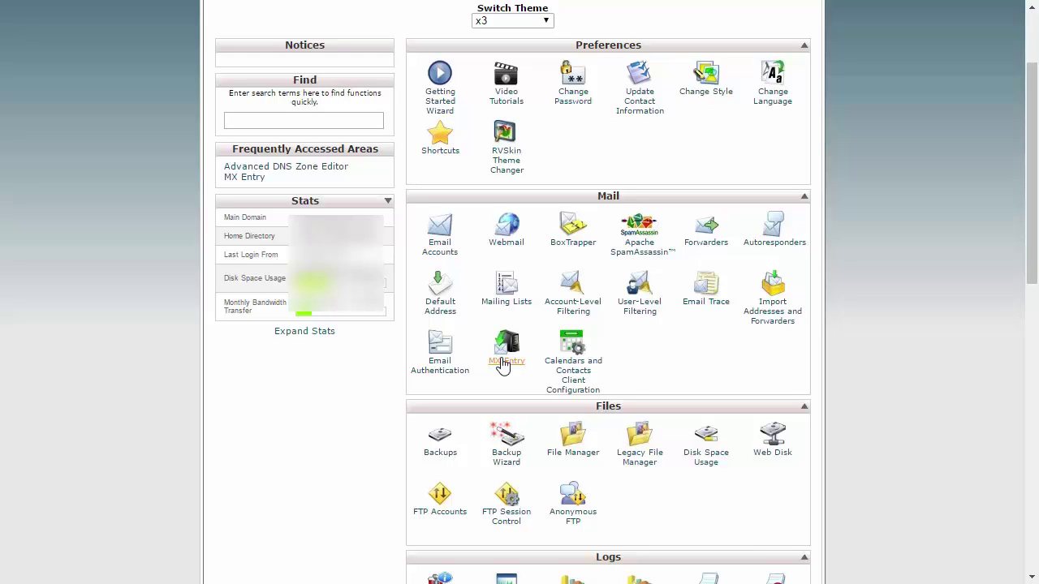
Step: In cPanel MX Entry, add a priority-1 ASPMX.L.GOOGLE.COM record for startawpsite.com
click(503, 362)
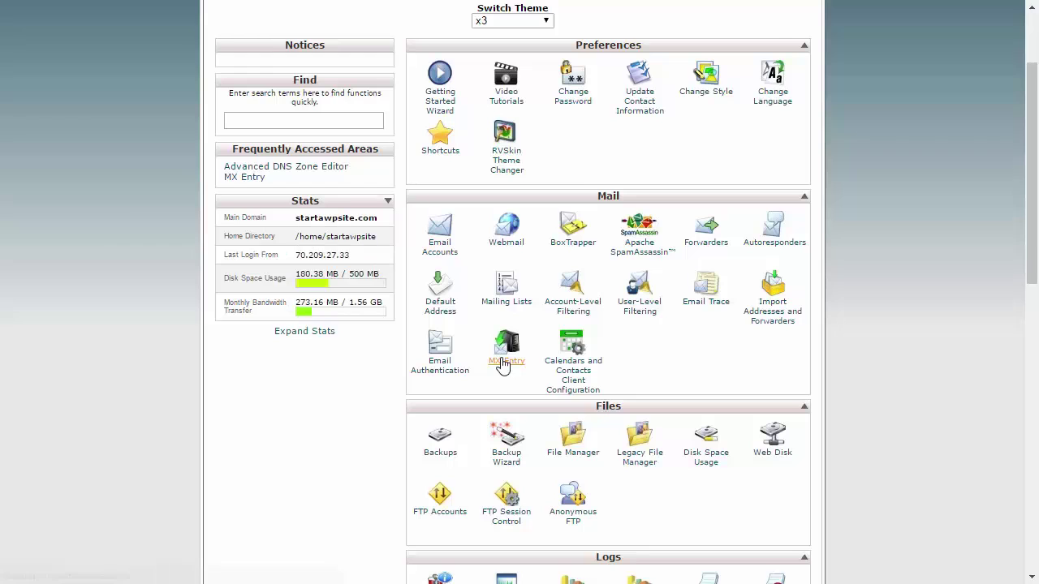
click(338, 280)
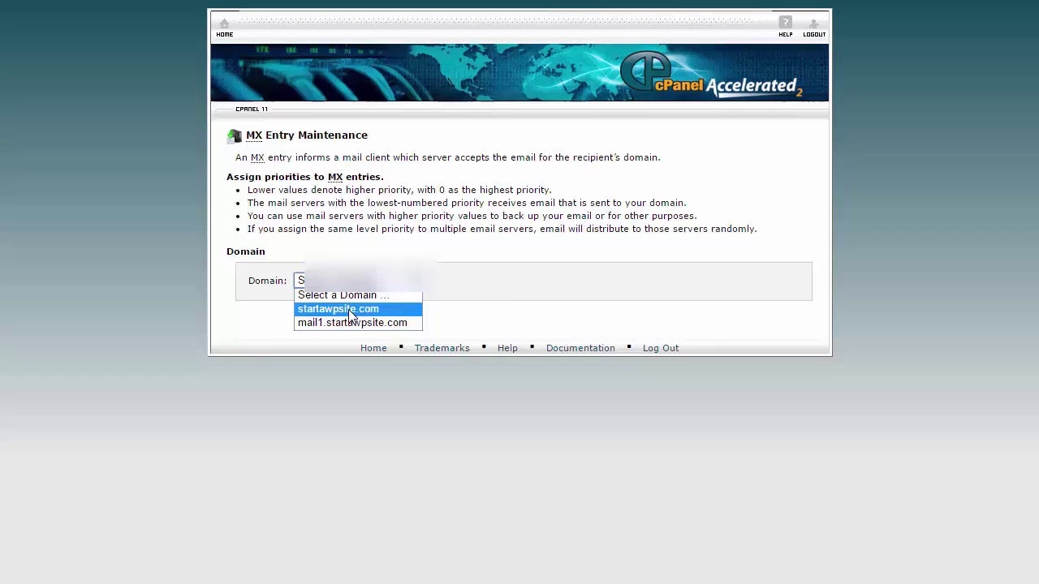
click(345, 309)
scroll(173, 305, down, 5)
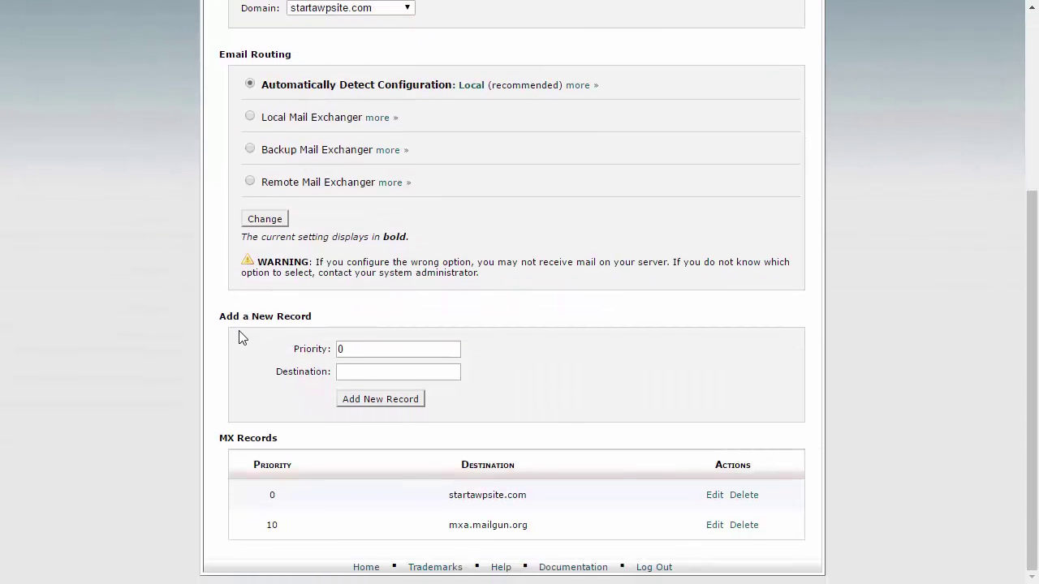
click(365, 369)
key(ctrl+v)
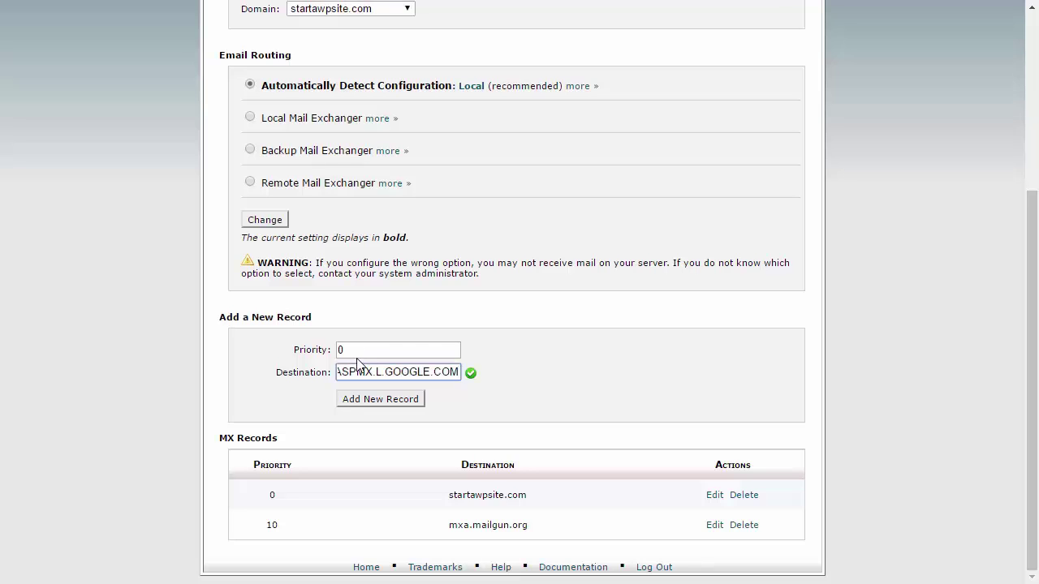
key(shift+Tab)
text(1)
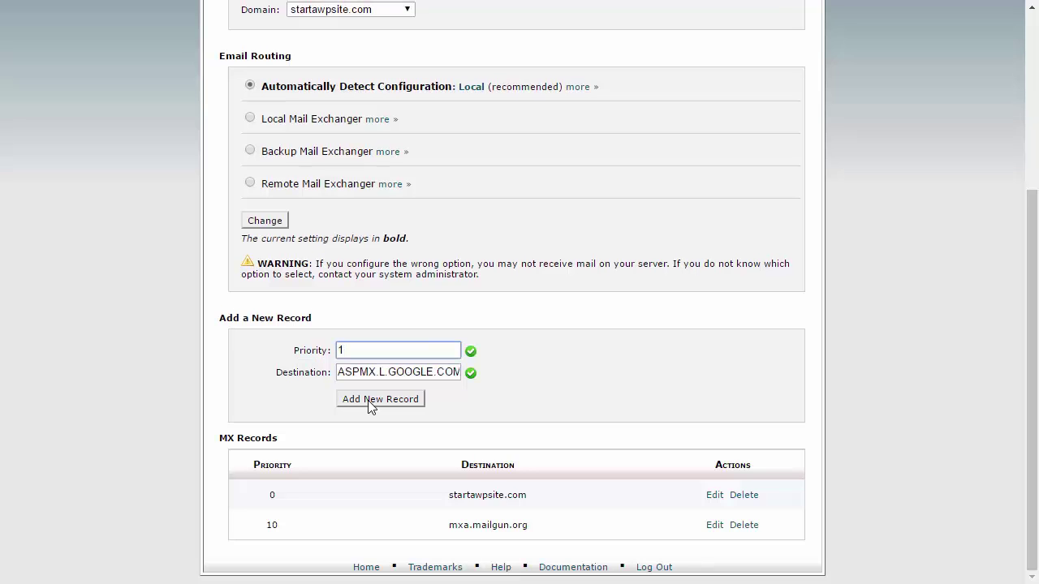
click(372, 403)
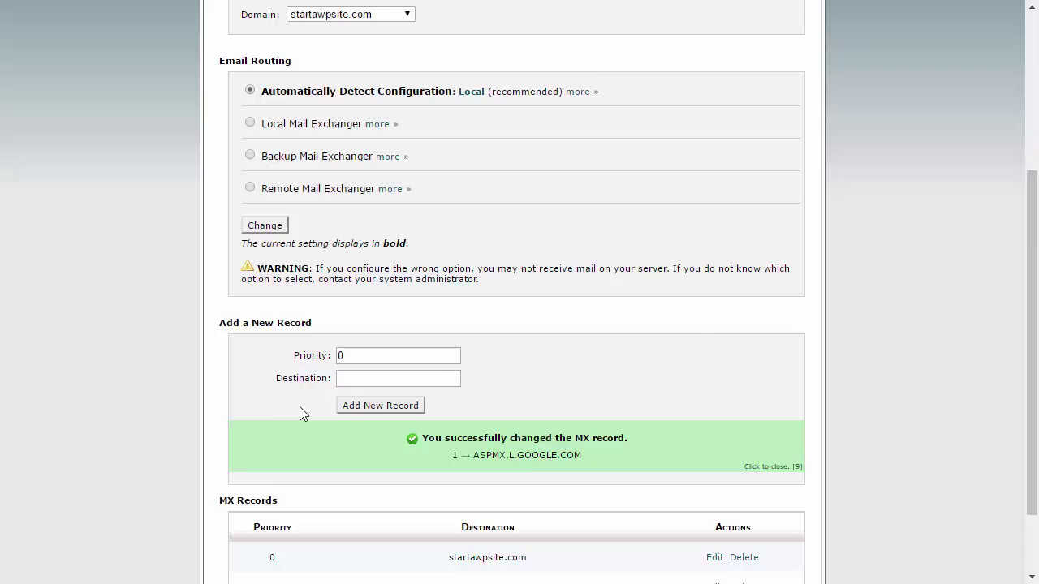
scroll(889, 414, down, 3)
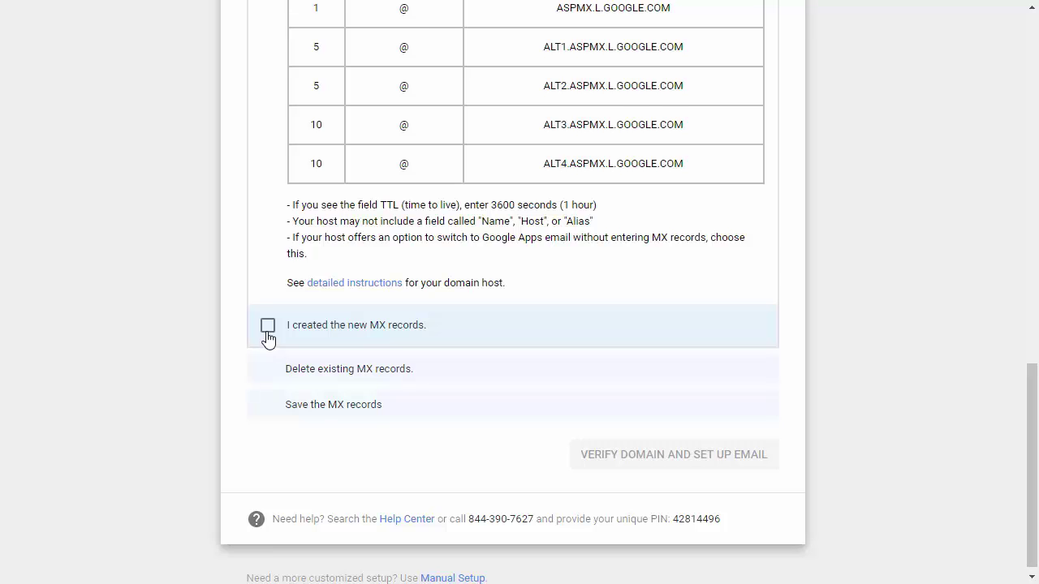
Step: Confirm MX records created, delete the old cPanel MX record, and verify the domain
click(267, 328)
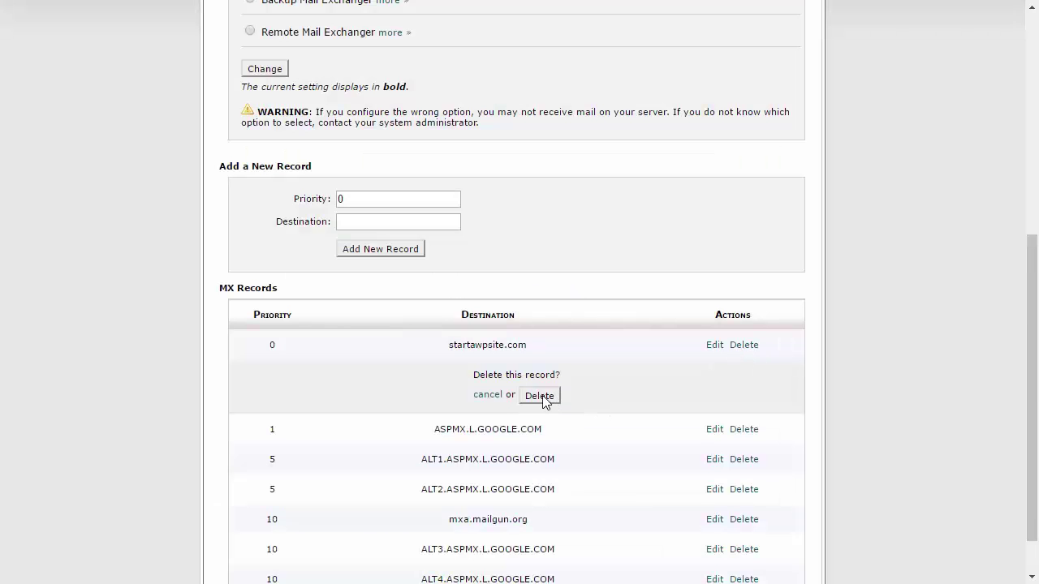
click(542, 395)
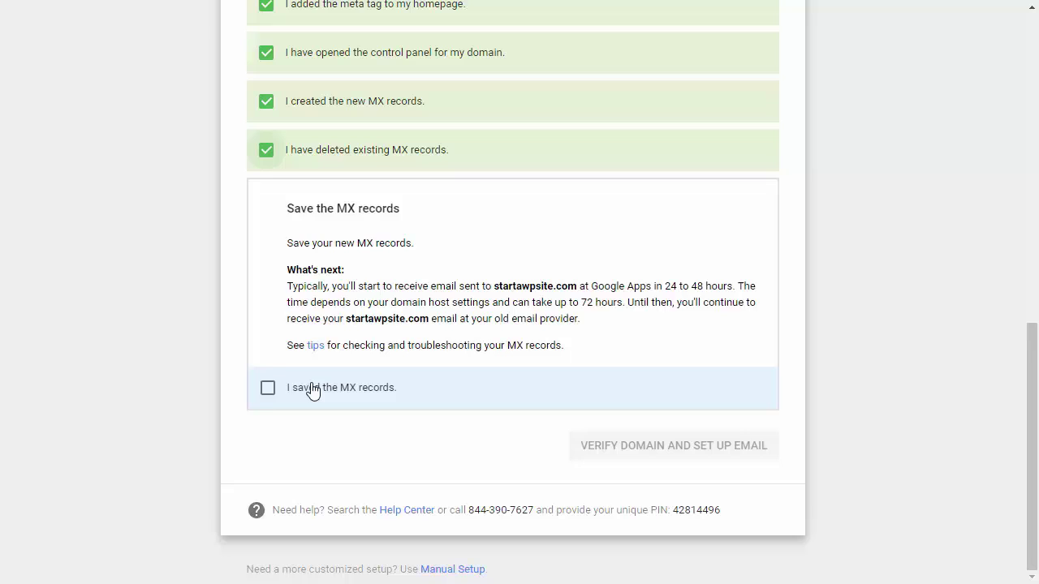
click(267, 388)
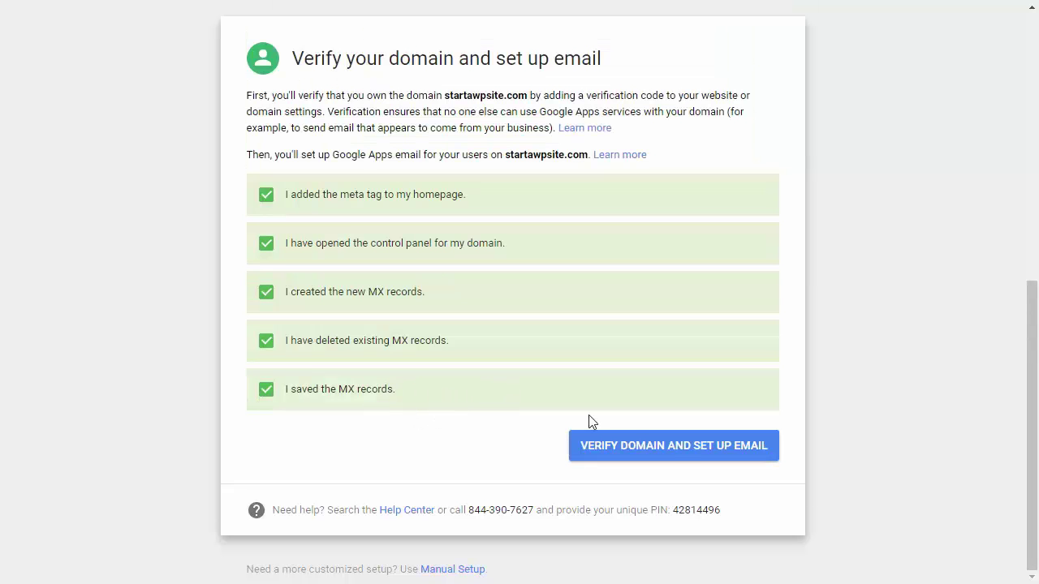
click(675, 448)
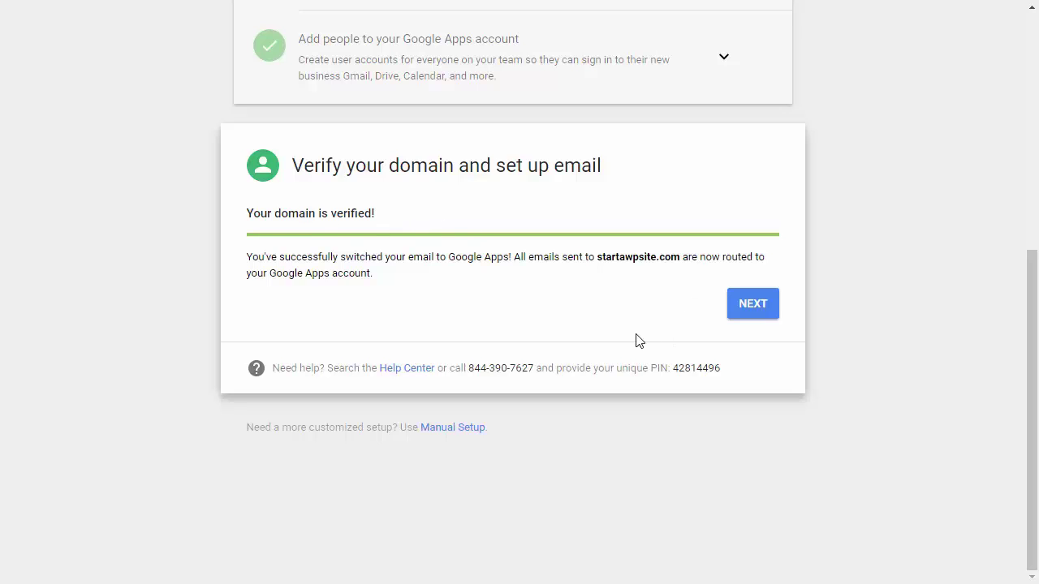
Step: Choose the $5/month/person Google Apps plan and continue to the payment information step
click(748, 312)
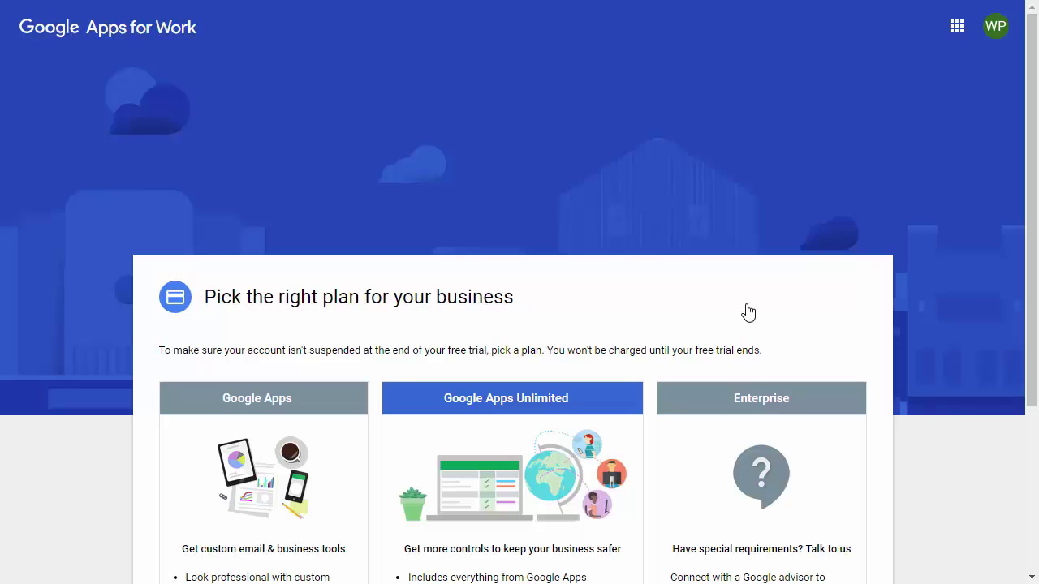
scroll(748, 312, down, 3)
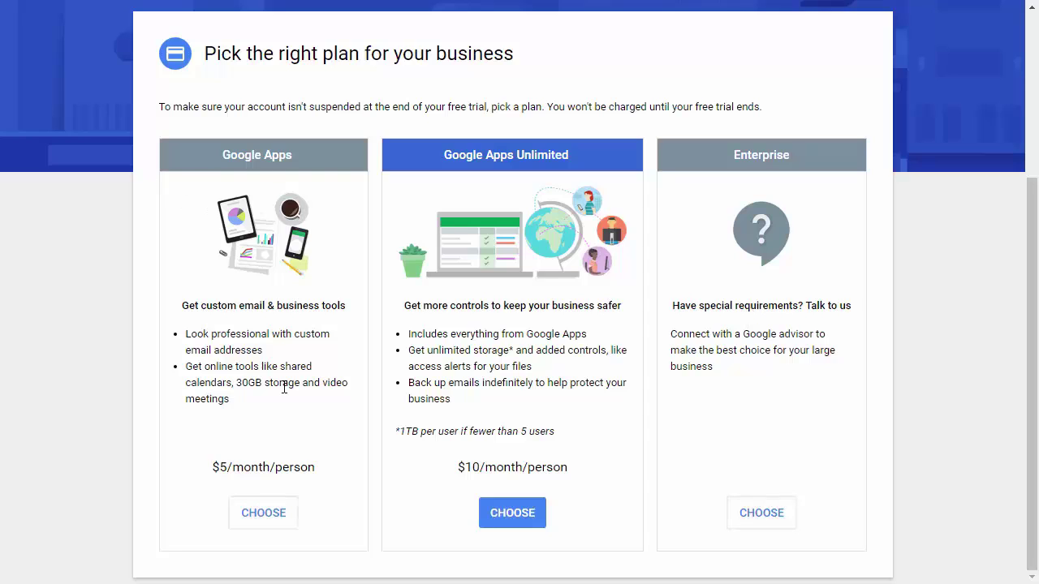
click(267, 515)
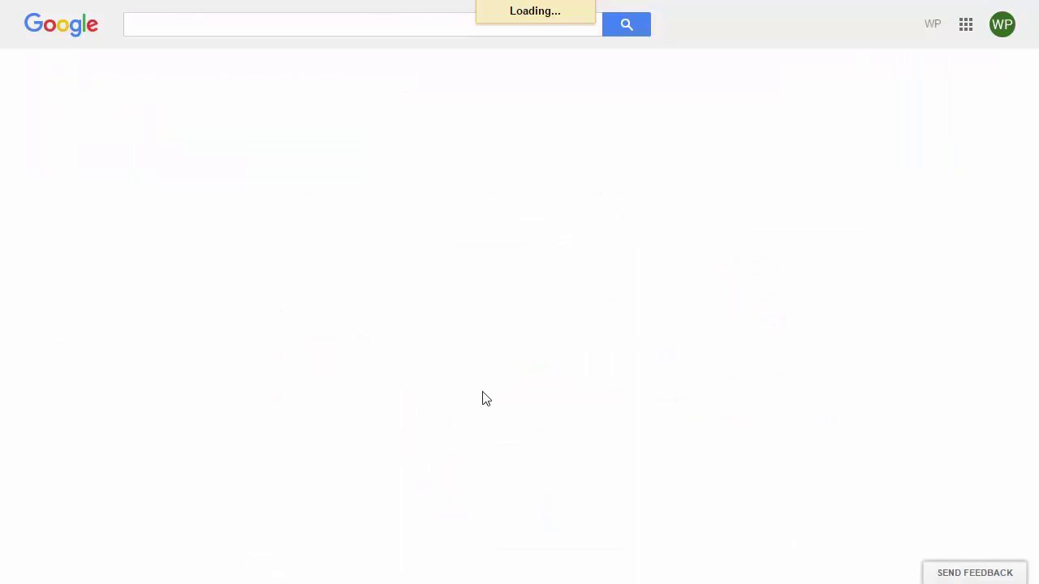
click(137, 489)
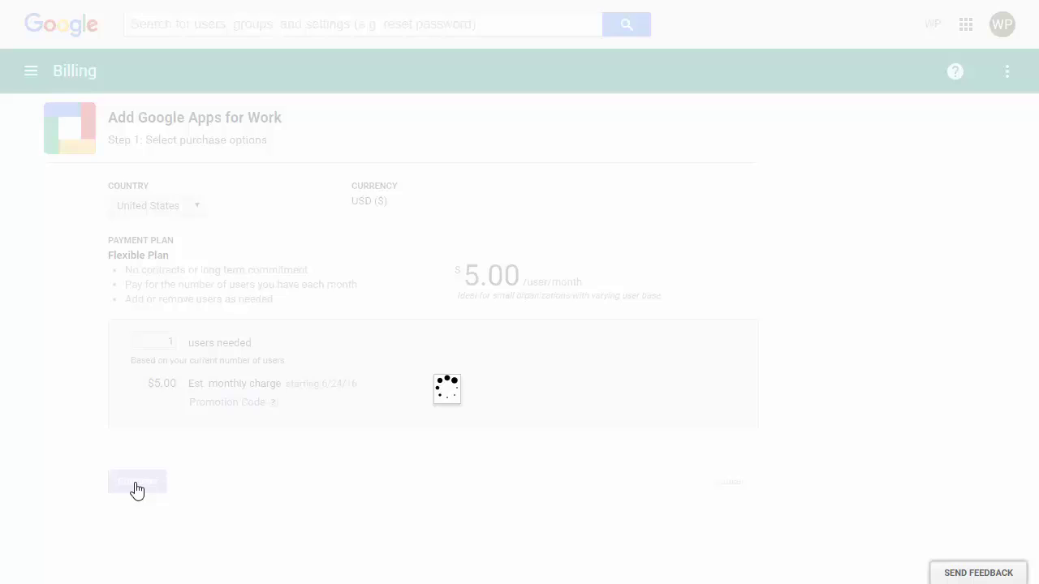
click(198, 492)
scroll(454, 302, down, 1)
scroll(454, 302, down, 1)
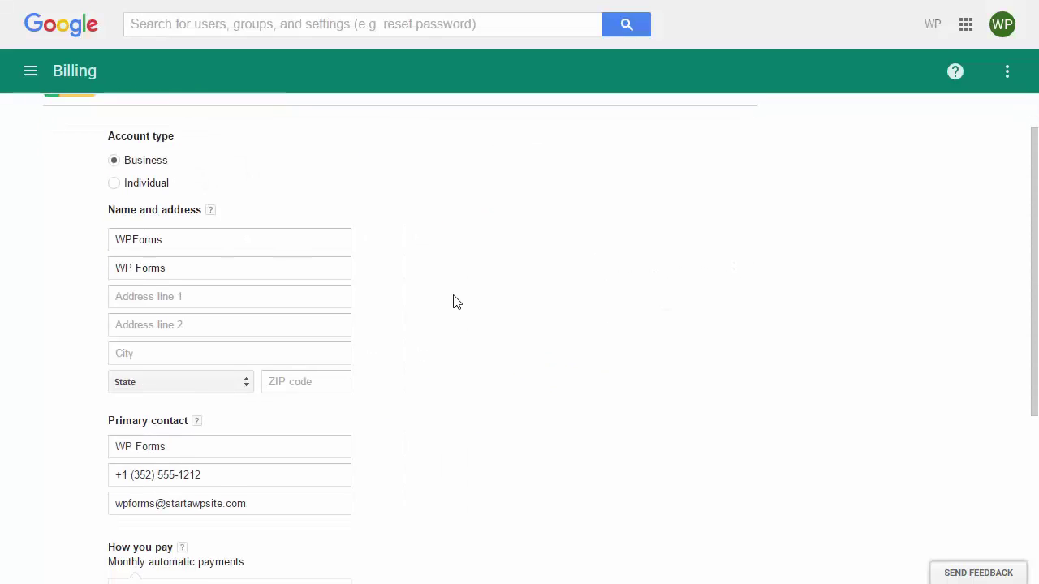
scroll(455, 302, down, 2)
scroll(455, 302, down, 1)
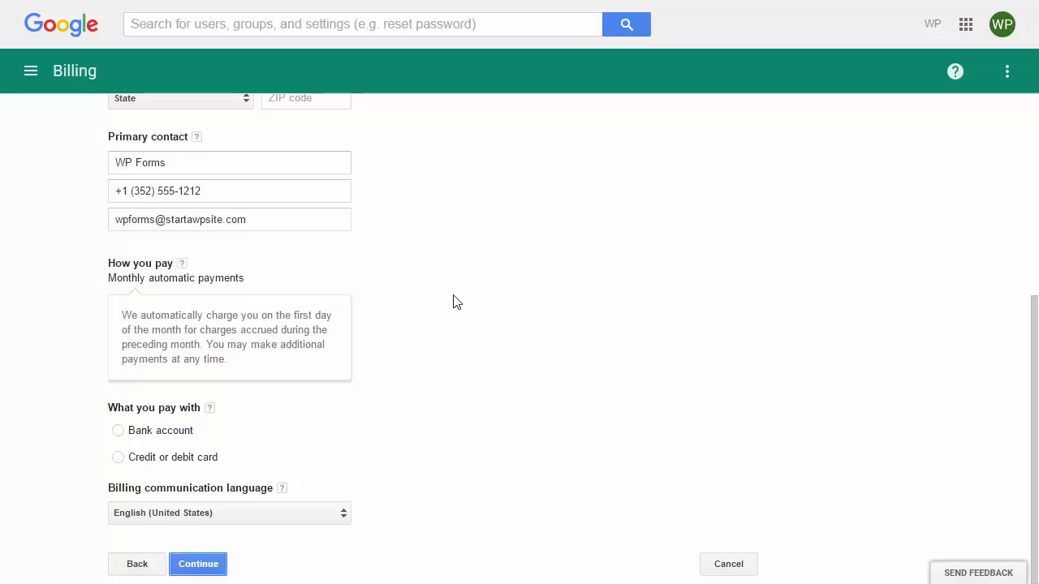
scroll(455, 302, up, 4)
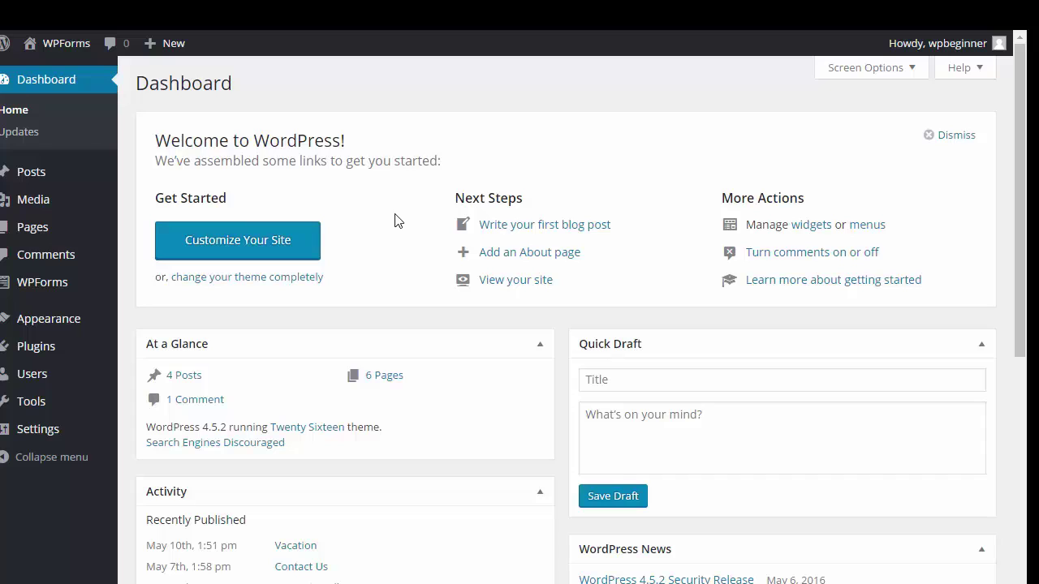
mouse_move(36, 347)
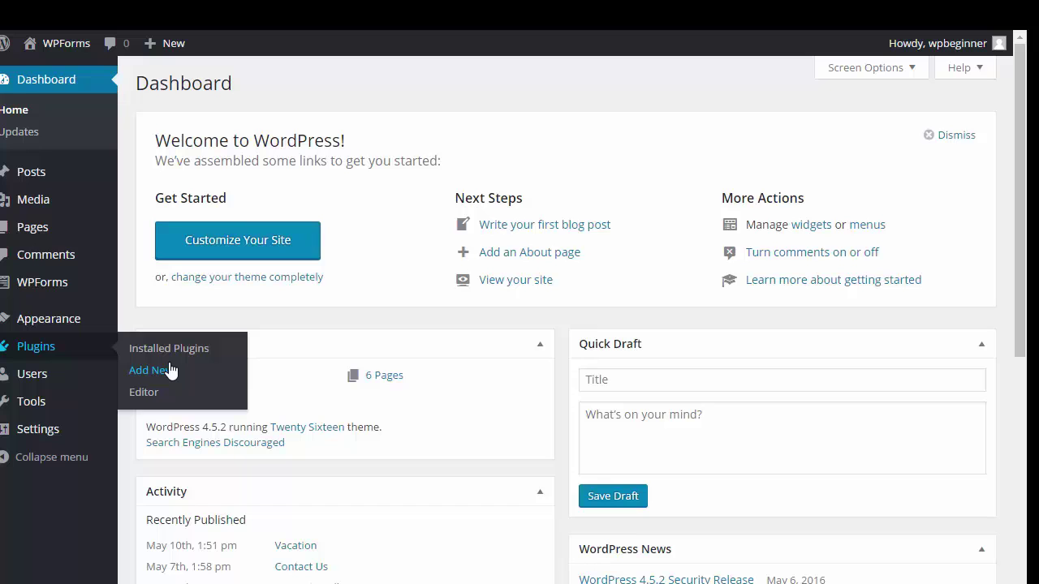
Step: Search the plugin directory for 'Gmail SMTP', then install and activate it
click(170, 370)
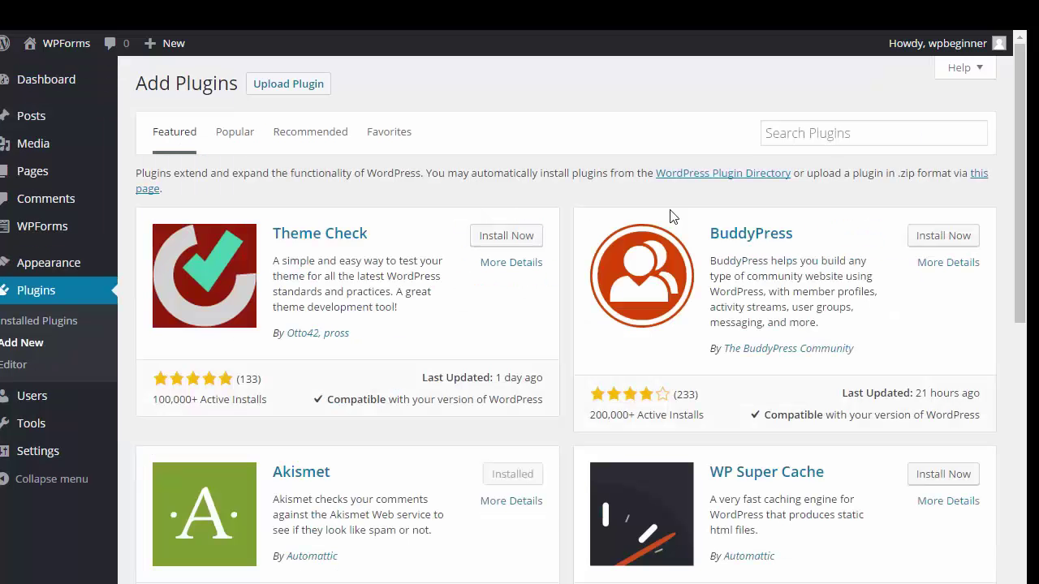
click(779, 138)
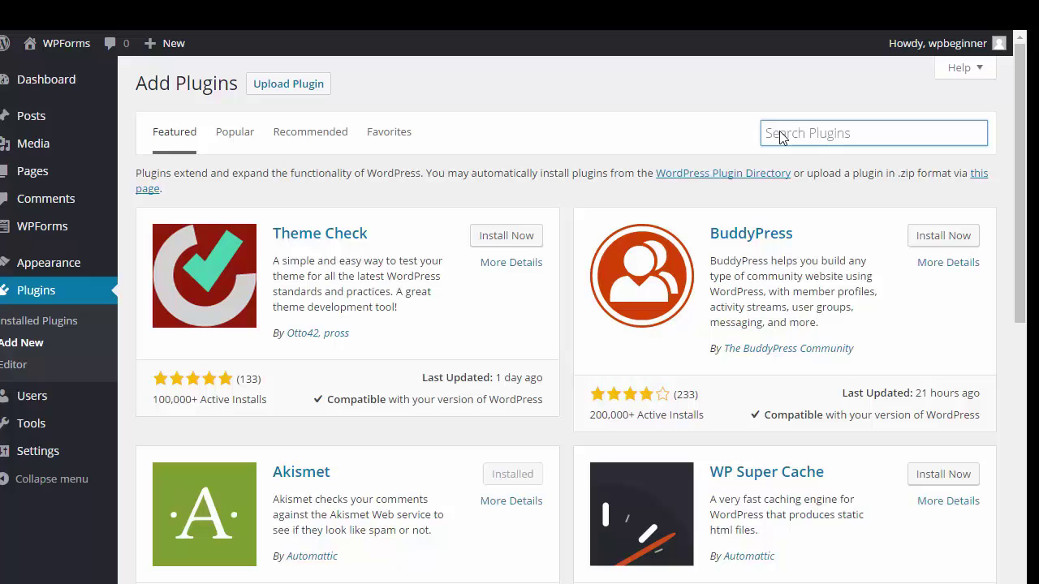
text(Gmail SMTP)
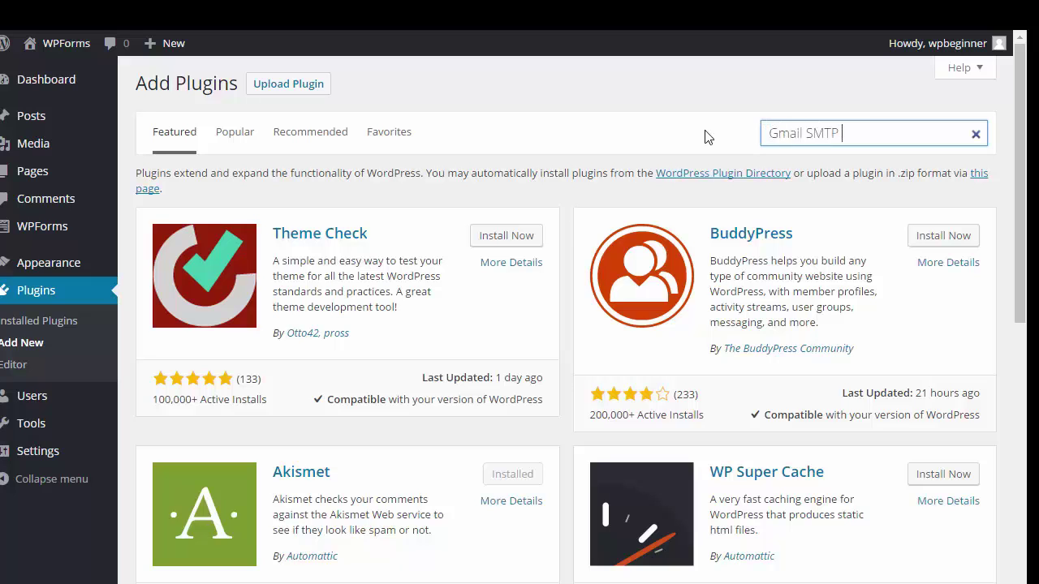
key(Return)
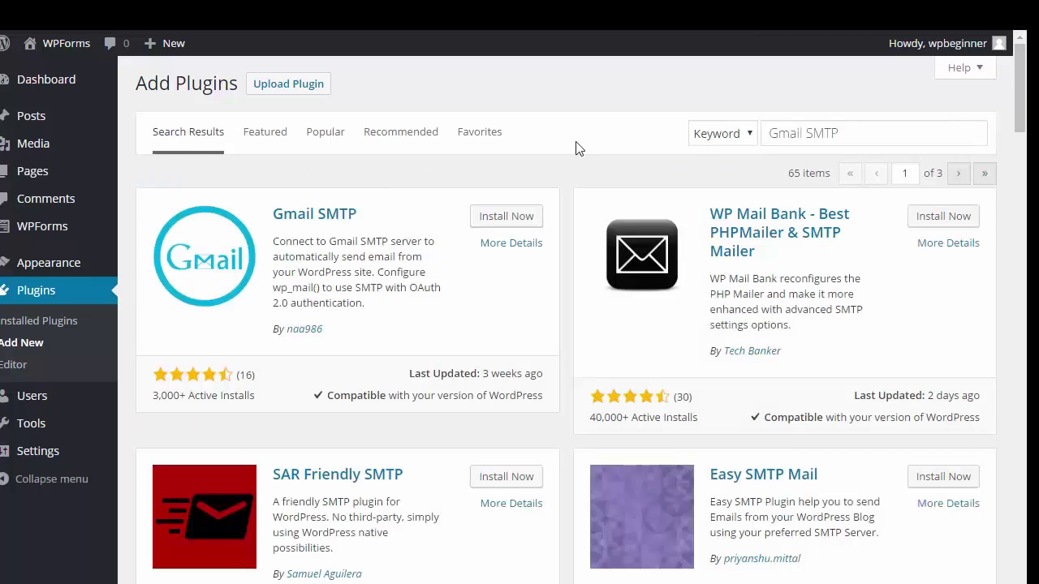
click(502, 215)
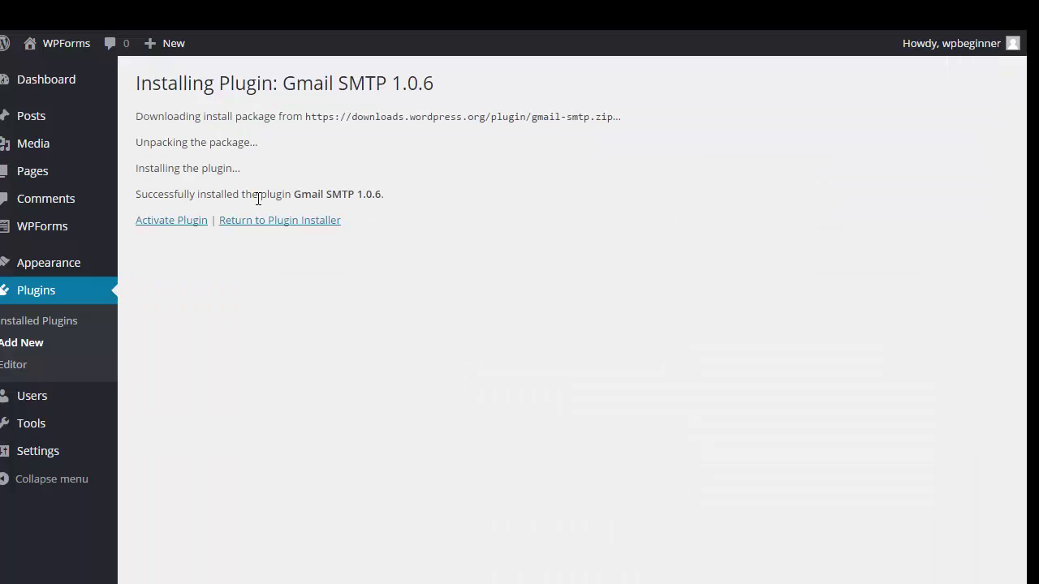
click(188, 226)
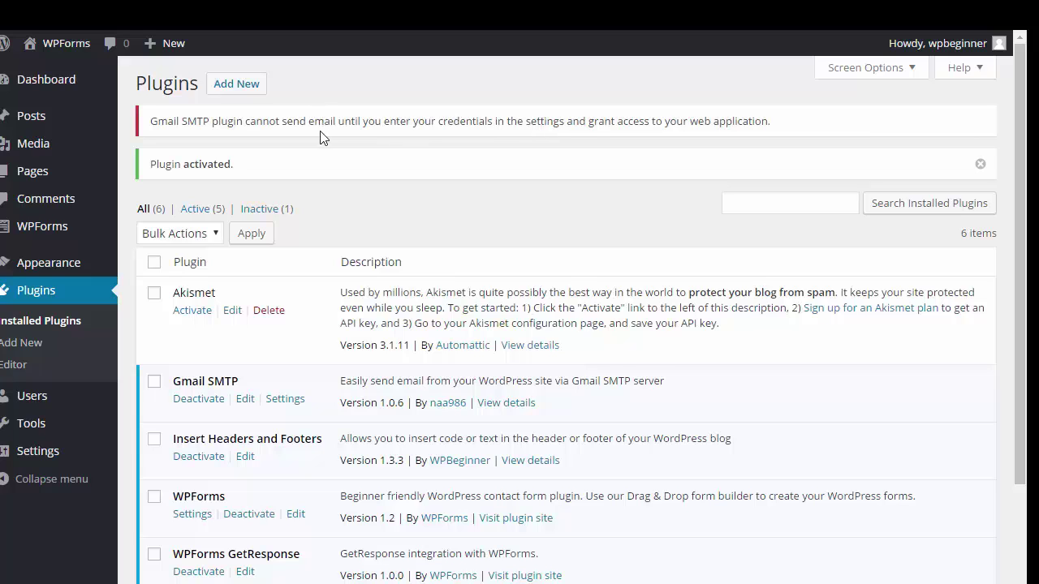
Step: Open the Gmail SMTP settings and open its 'web application' link in a new tab
scroll(321, 140, down, 1)
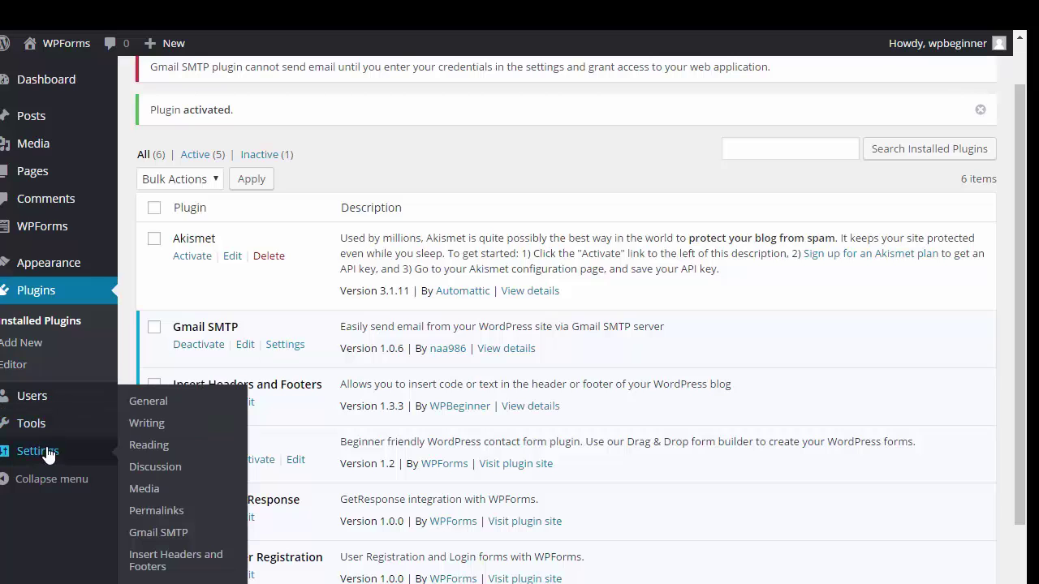
mouse_move(38, 451)
click(284, 345)
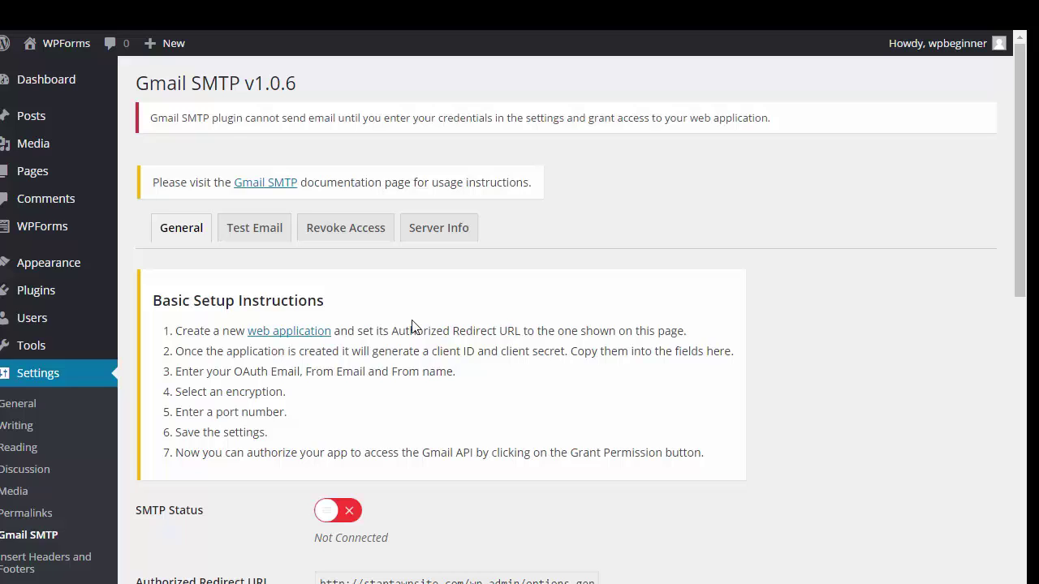
right_click(294, 341)
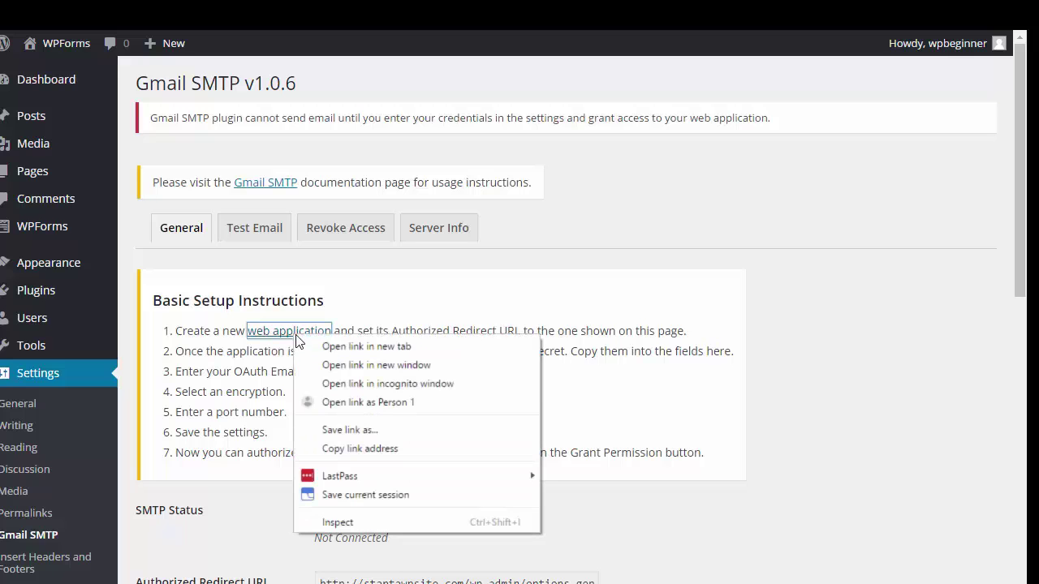
click(312, 343)
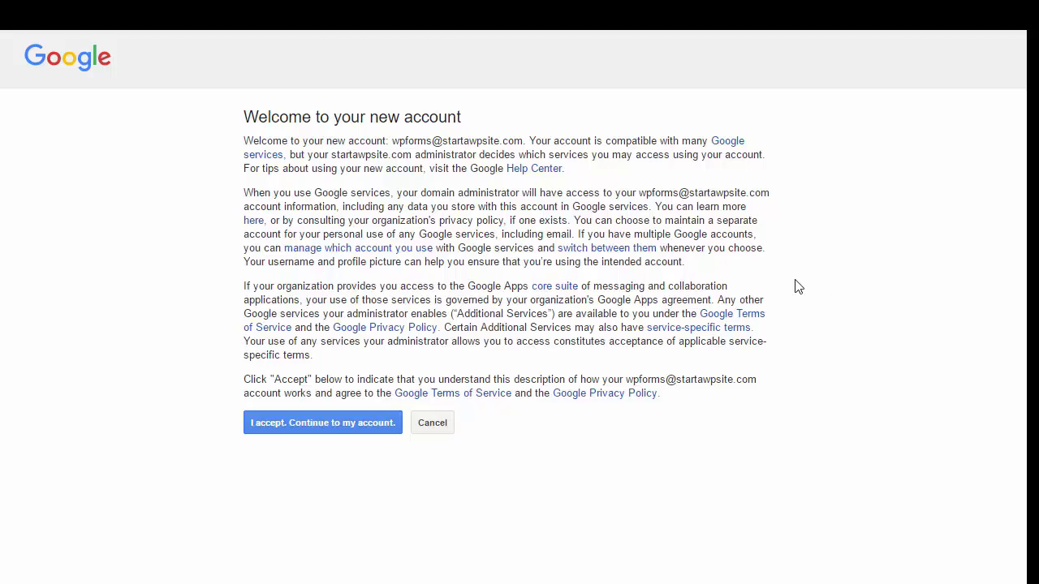
click(331, 427)
click(14, 344)
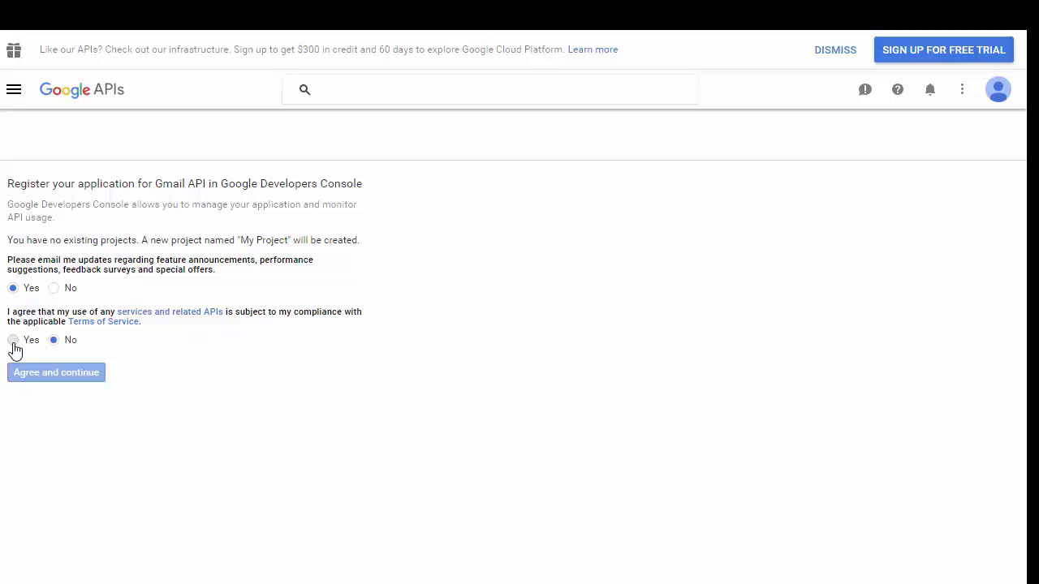
click(53, 290)
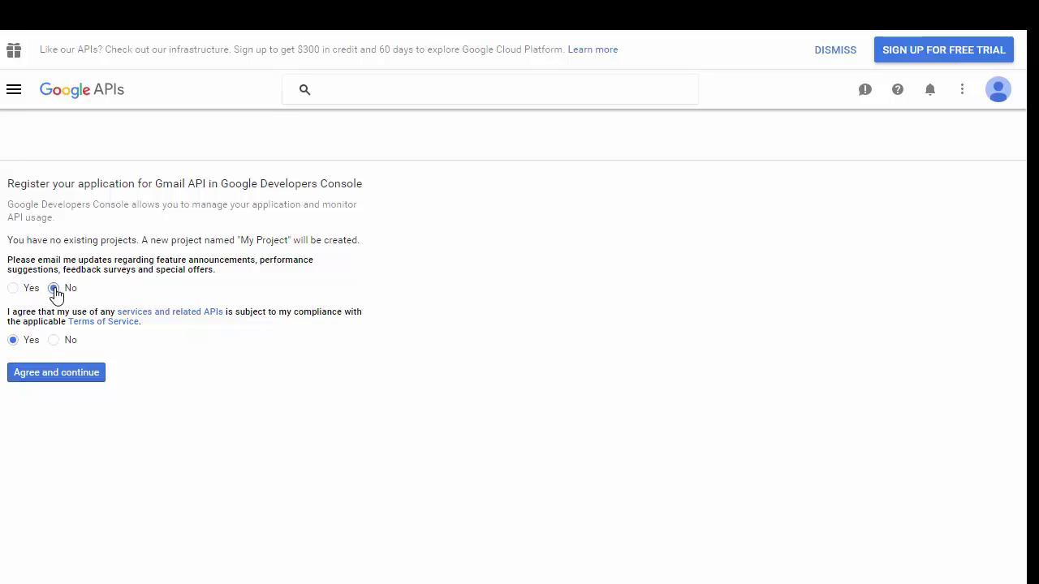
click(55, 375)
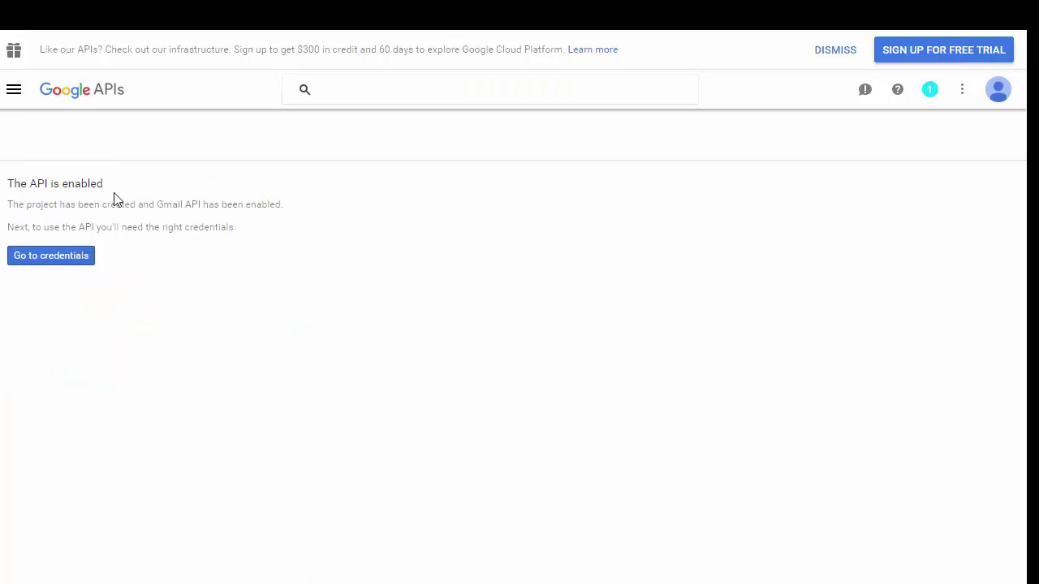
Step: Set the credentials to Gmail API, called from a web browser (Javascript), accessing user data
click(52, 257)
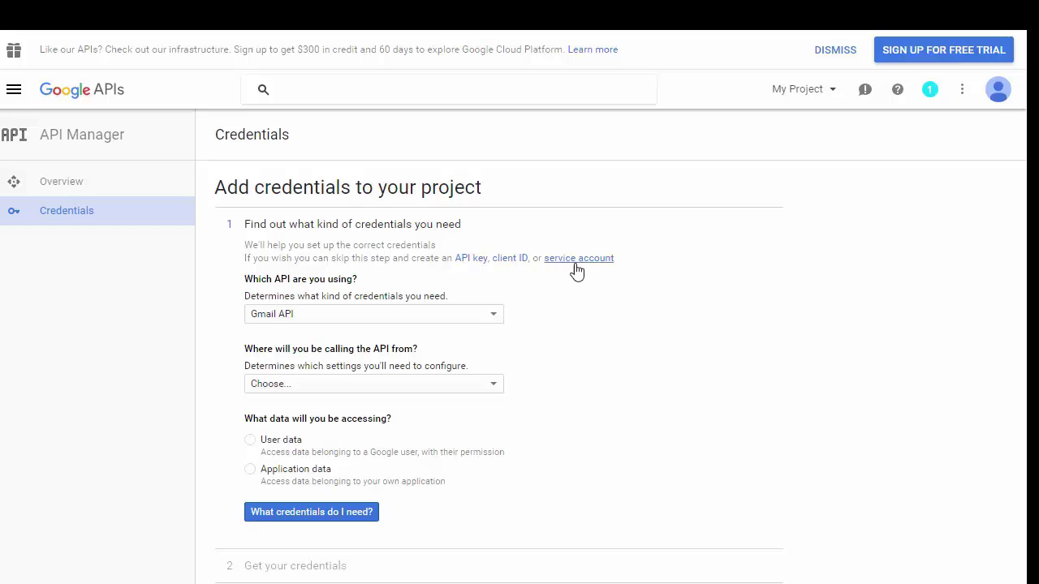
click(420, 317)
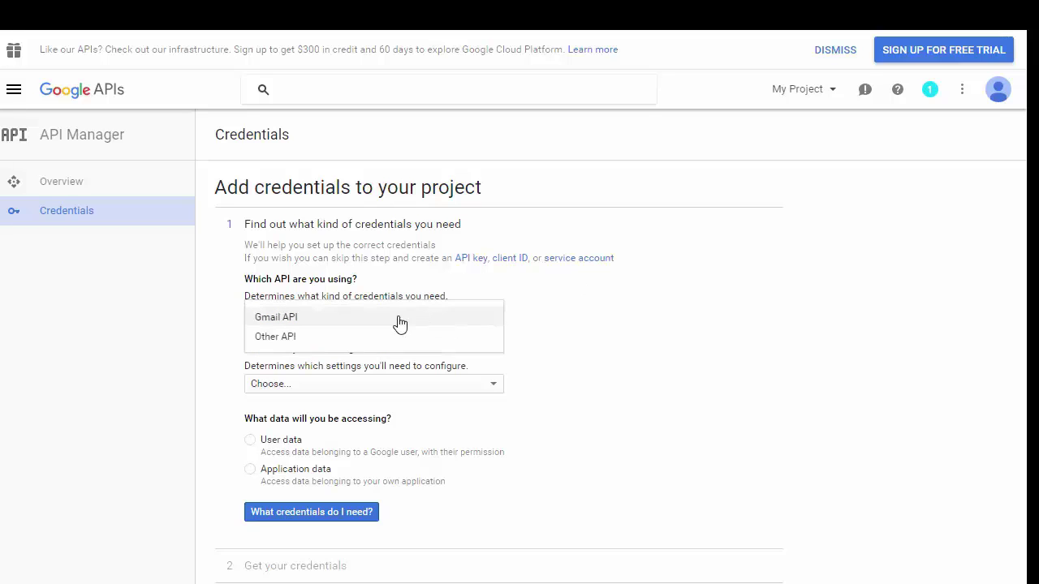
click(281, 320)
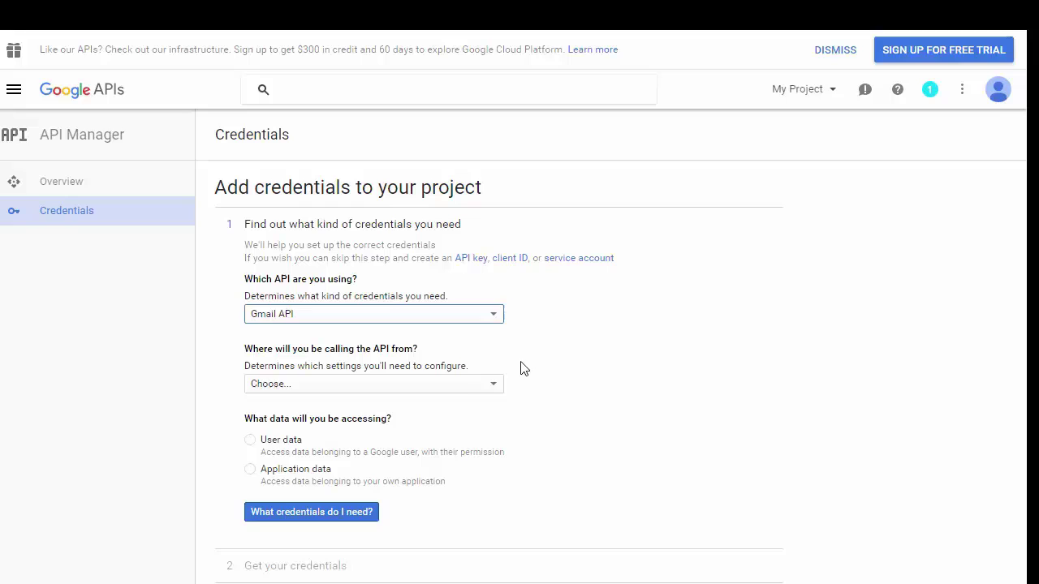
click(405, 386)
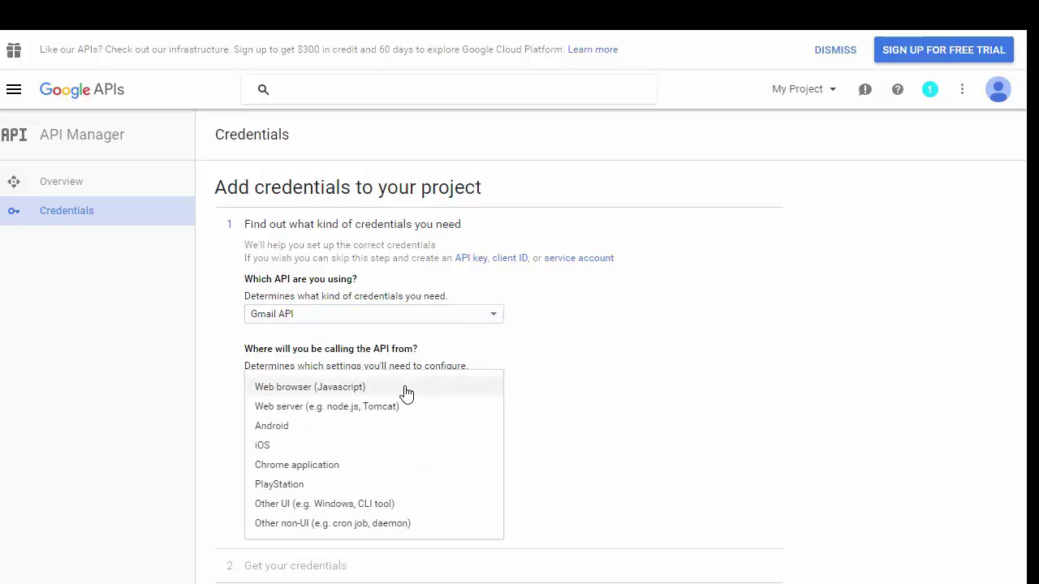
click(276, 389)
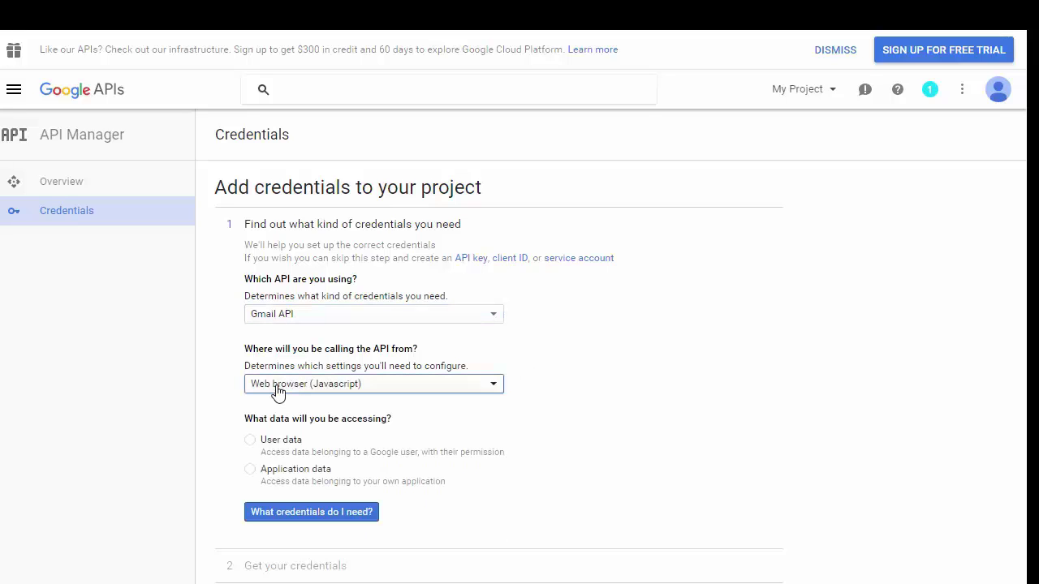
click(249, 445)
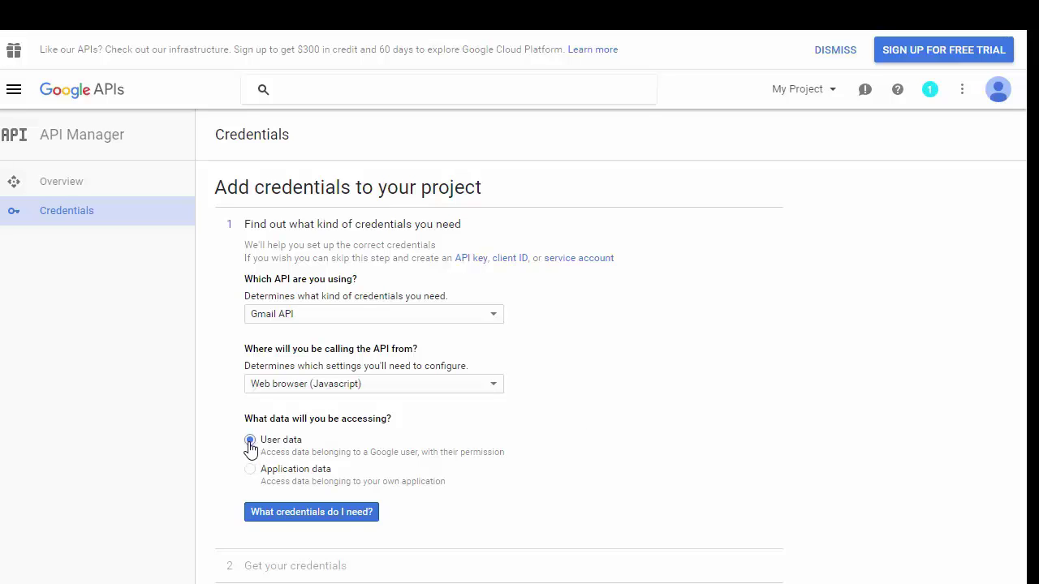
click(321, 514)
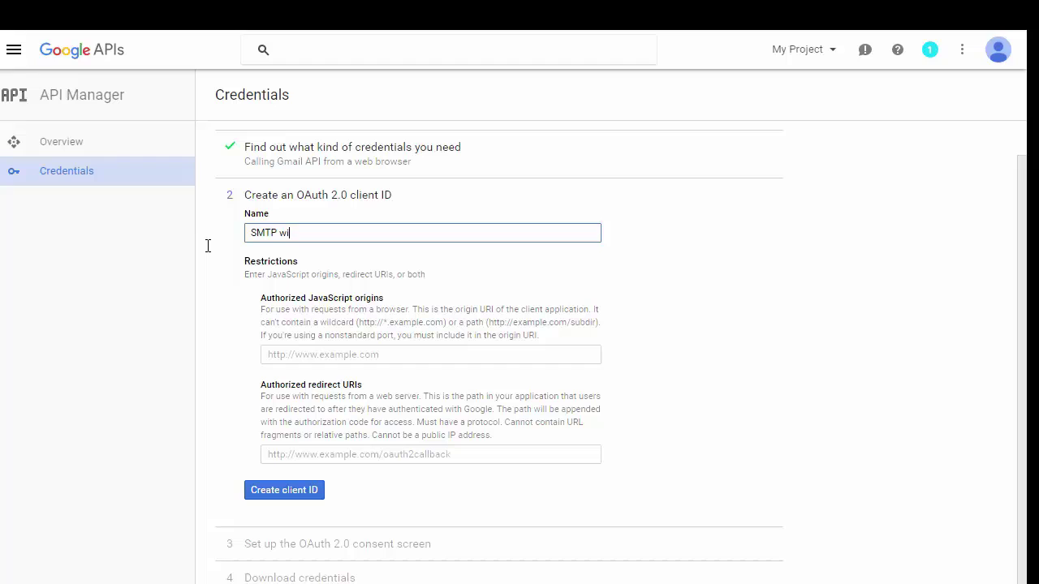
text(th )
text(Google)
click(279, 354)
text(http://s)
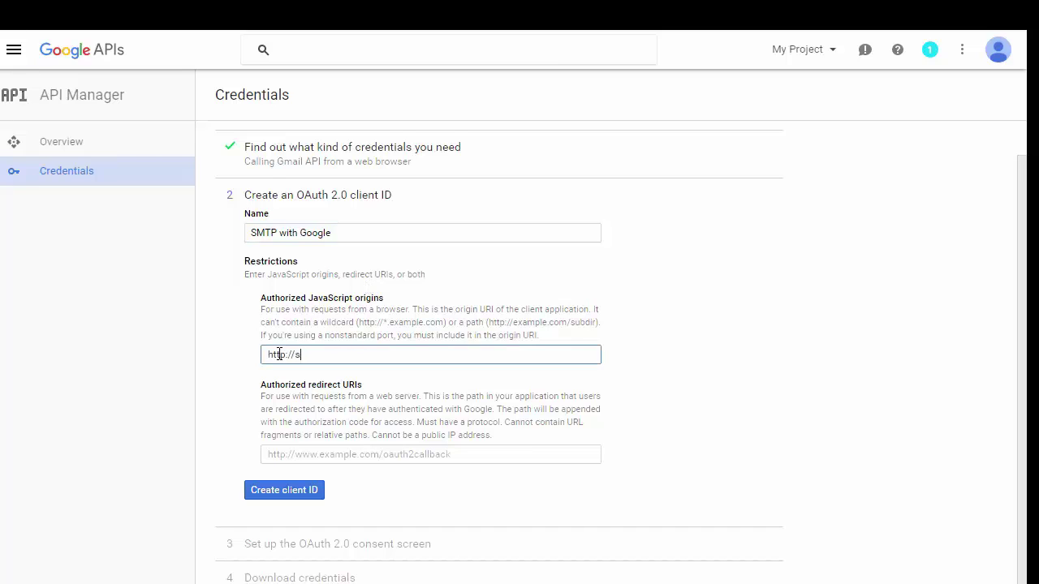
text(tartaw)
text(psite.com)
Step: Add the plugin's redirect URL as the authorized redirect URI
scroll(352, 395, down, 2)
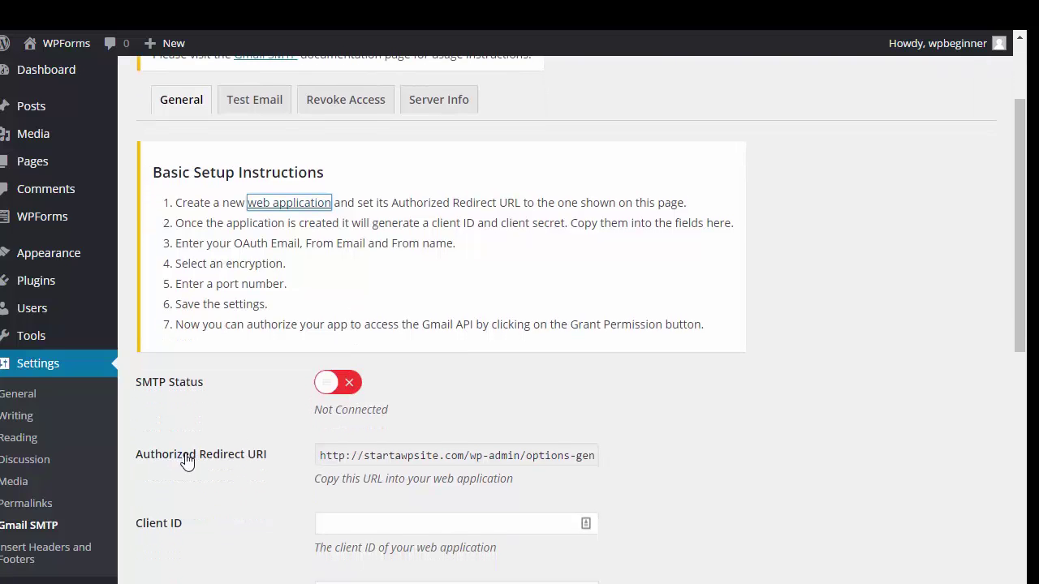
click(334, 460)
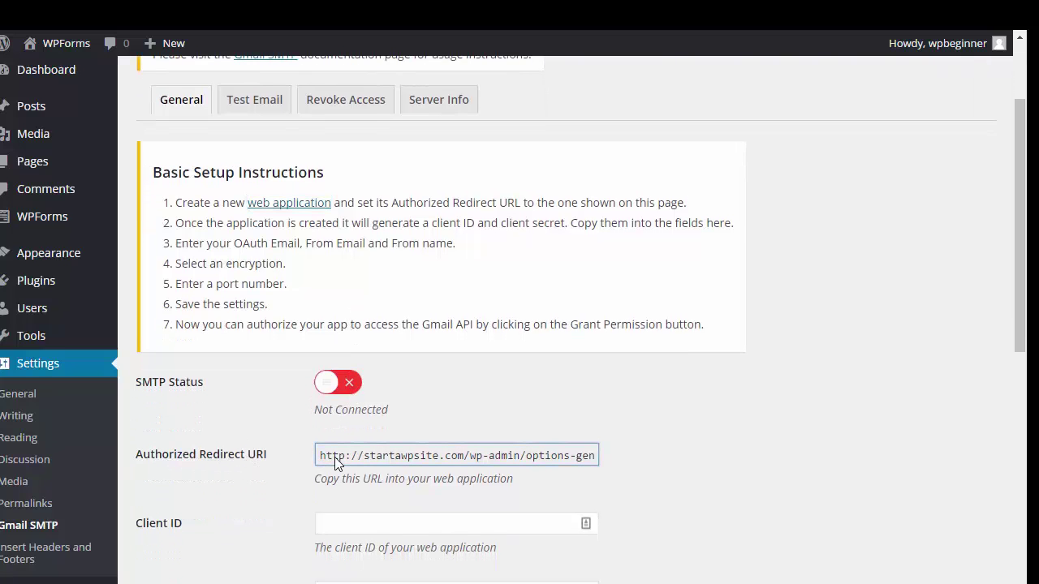
key(ctrl+a)
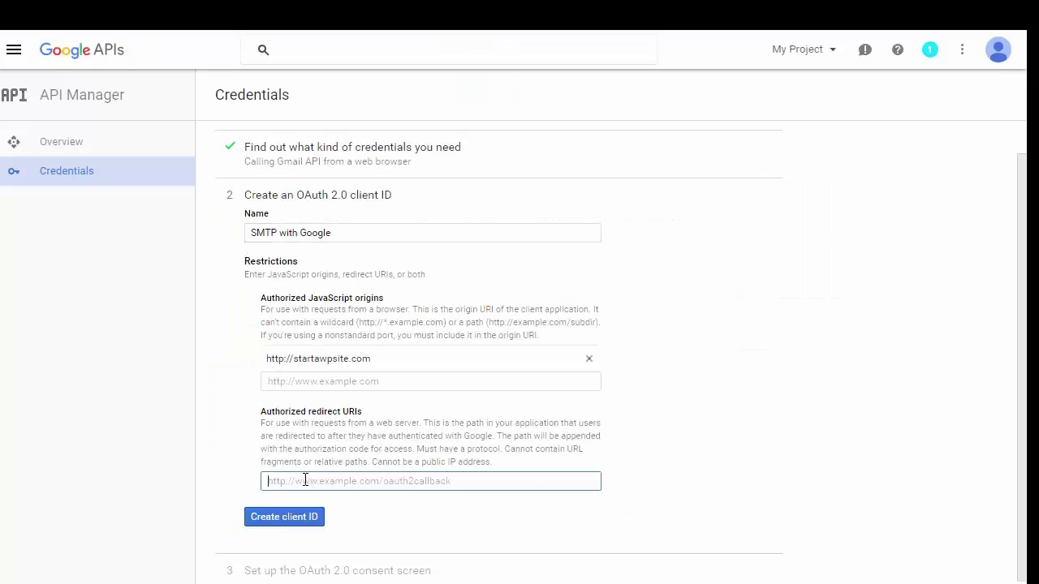
text(http://startawpsite.com/wp-admin/options-general.php?page=gmail-smtp-settings&action=oauth_grant)
scroll(305, 481, down, 1)
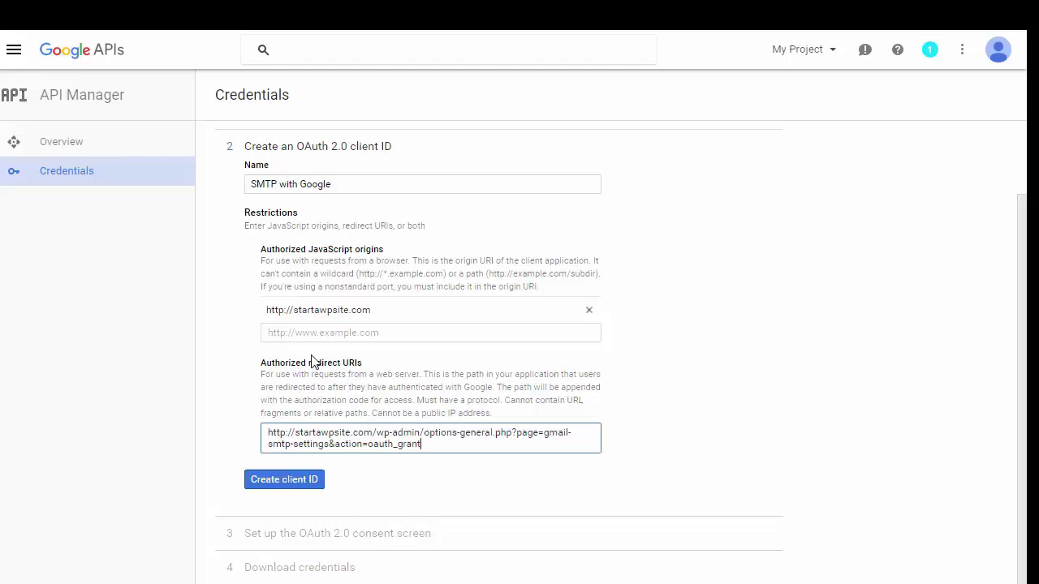
click(296, 487)
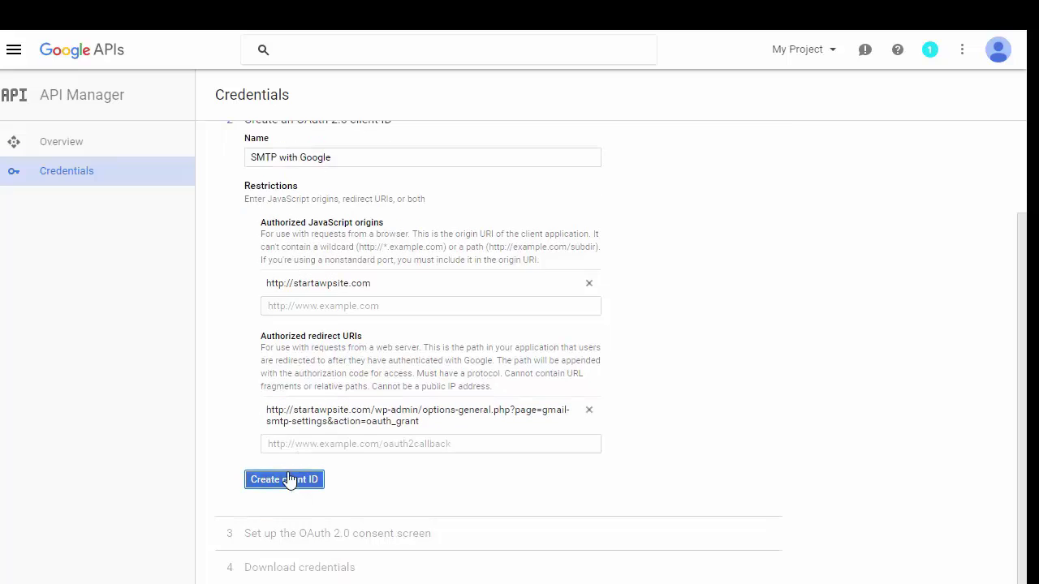
Step: Create the client ID, set the consent screen product name to 'startawpsite', and finish
click(288, 480)
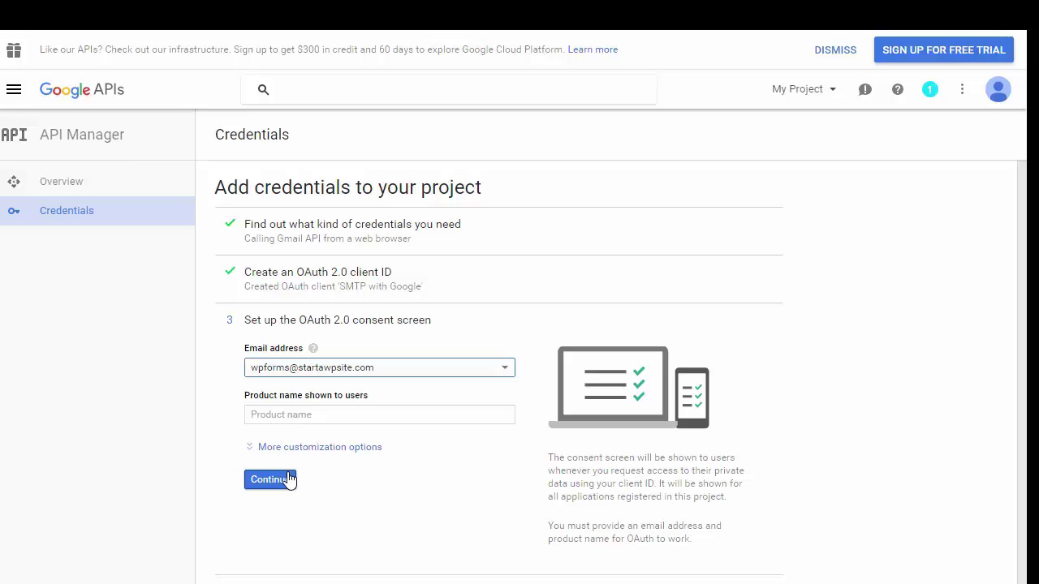
click(272, 415)
text(startawp)
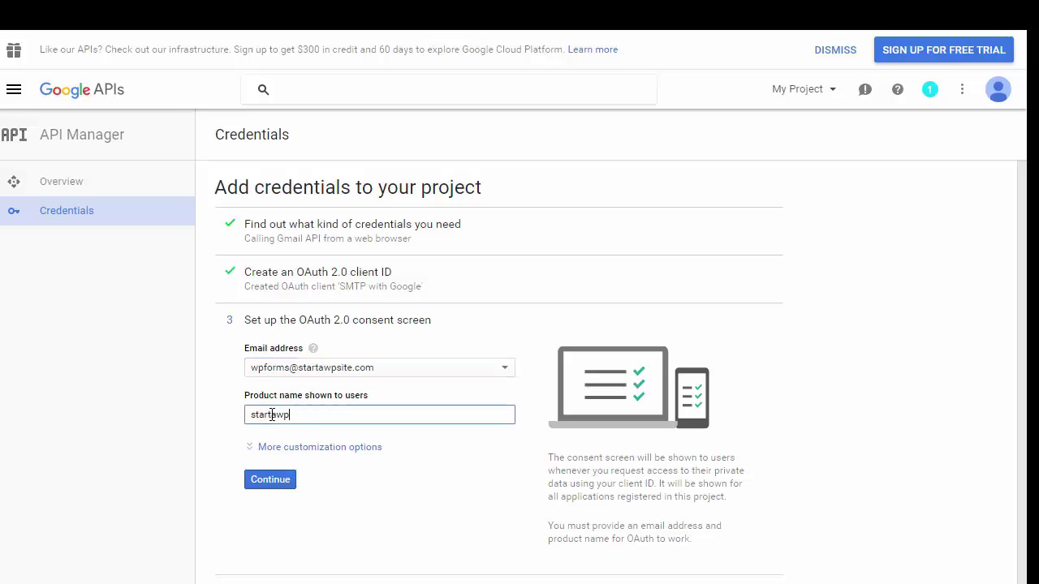
text(site)
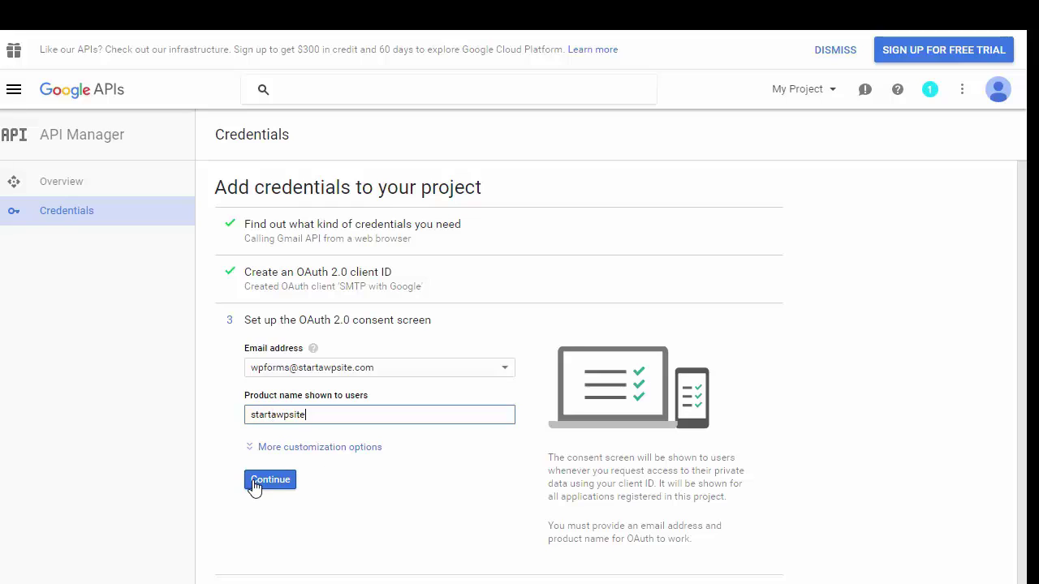
click(271, 479)
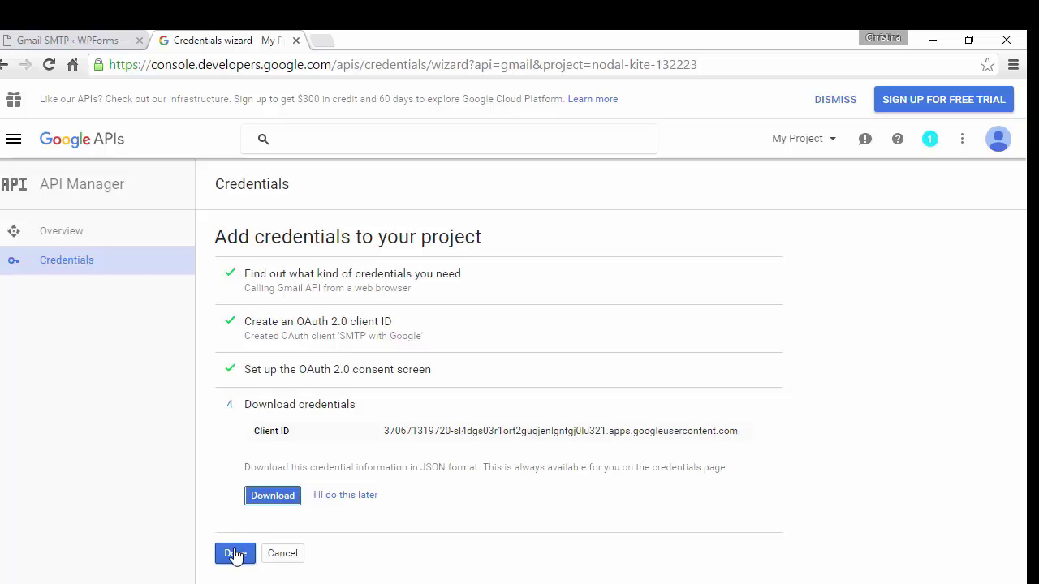
click(236, 553)
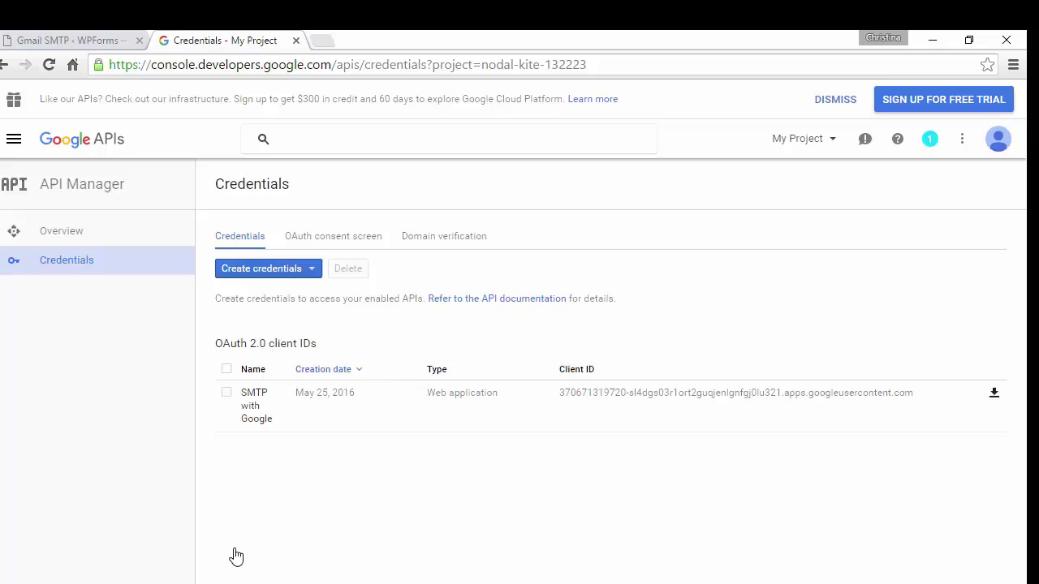
Step: Open the SMTP with Google client's details and select its full Client ID
click(253, 412)
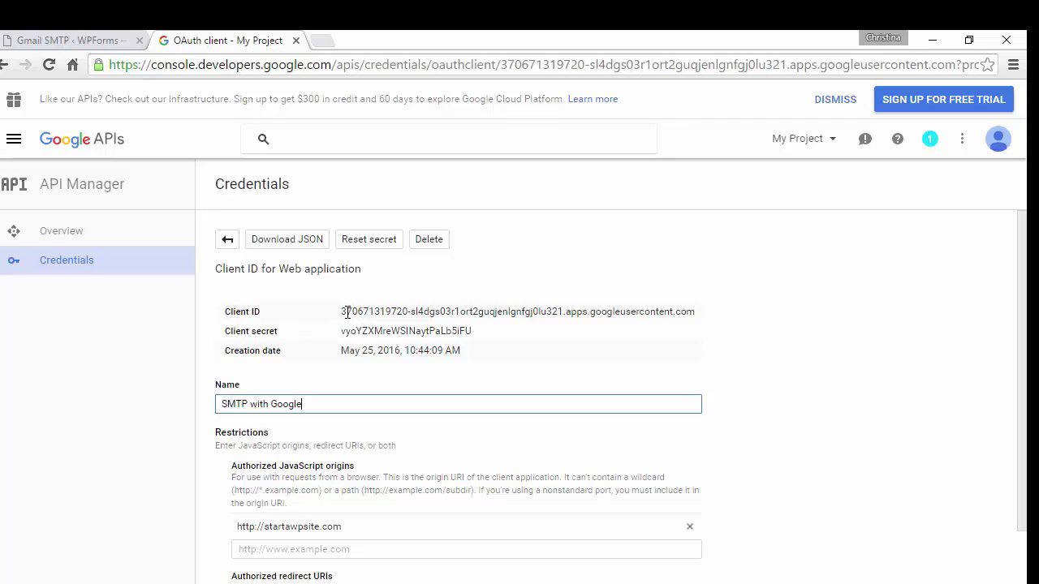
drag(344, 311, 696, 311)
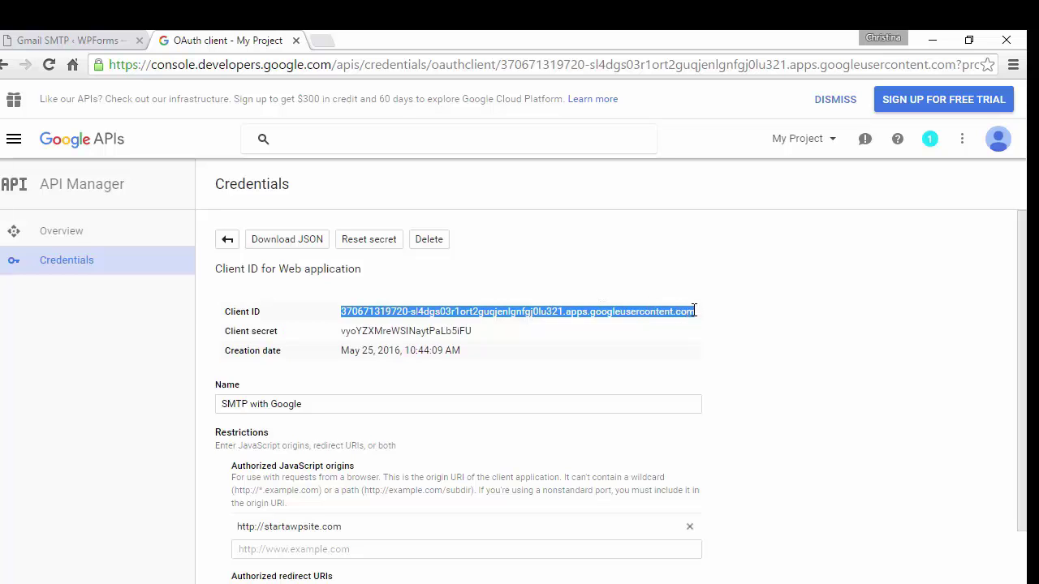
Step: Paste the Google Client ID and Client Secret into the Gmail SMTP settings
key(ctrl+Tab)
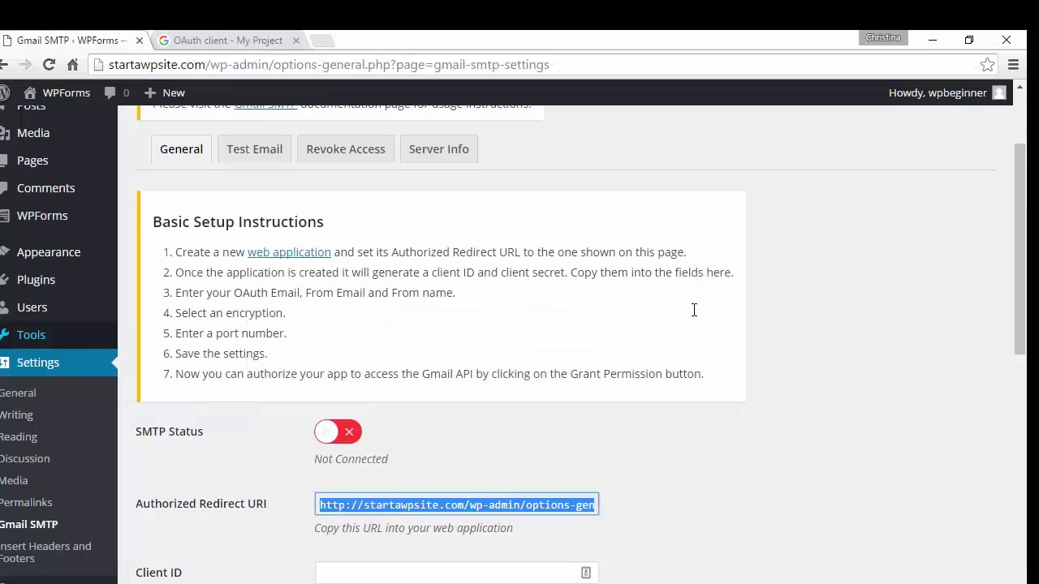
scroll(694, 325, down, 3)
scroll(695, 331, down, 2)
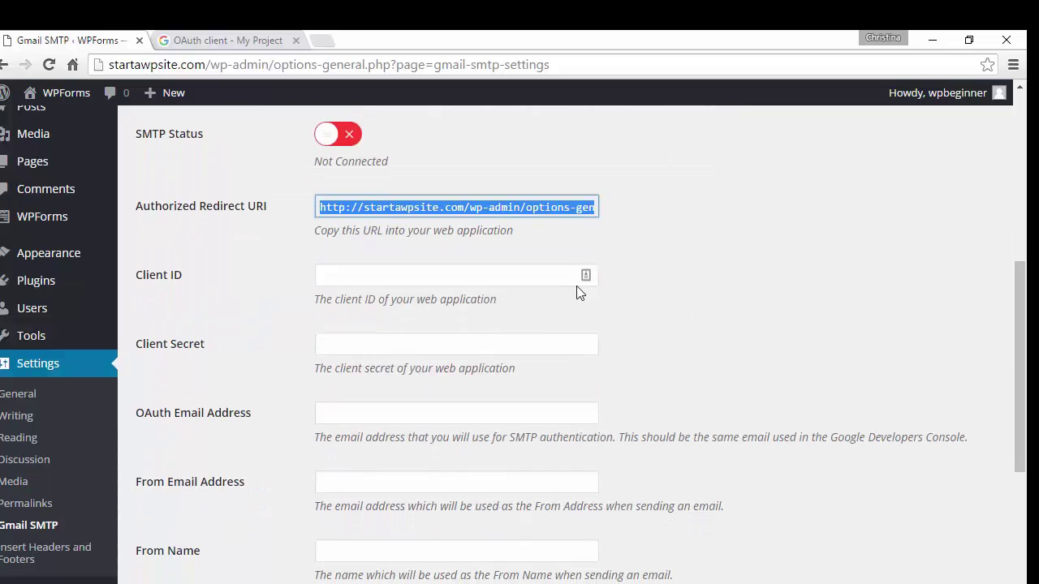
click(412, 274)
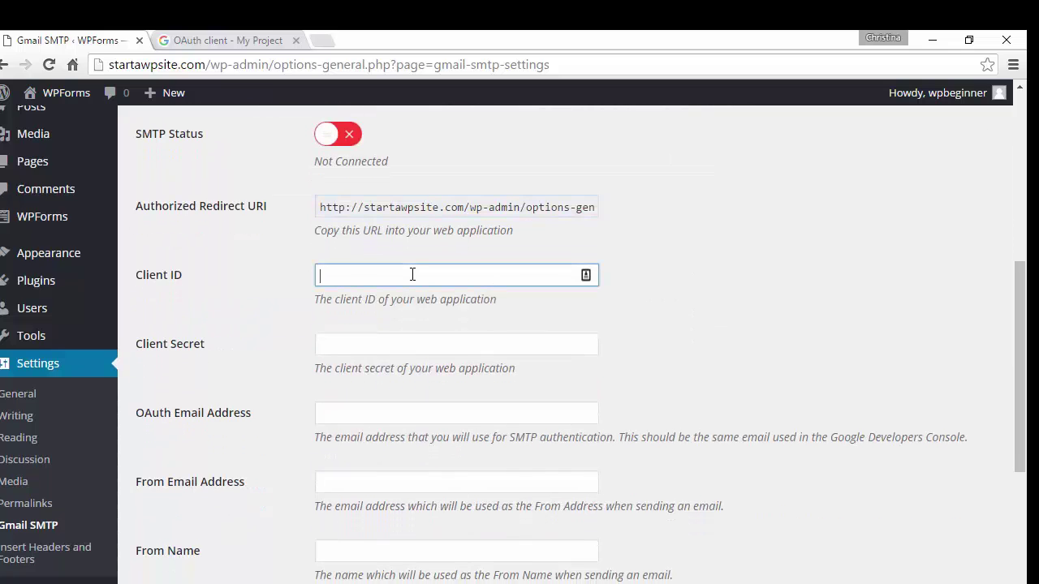
key(ctrl+v)
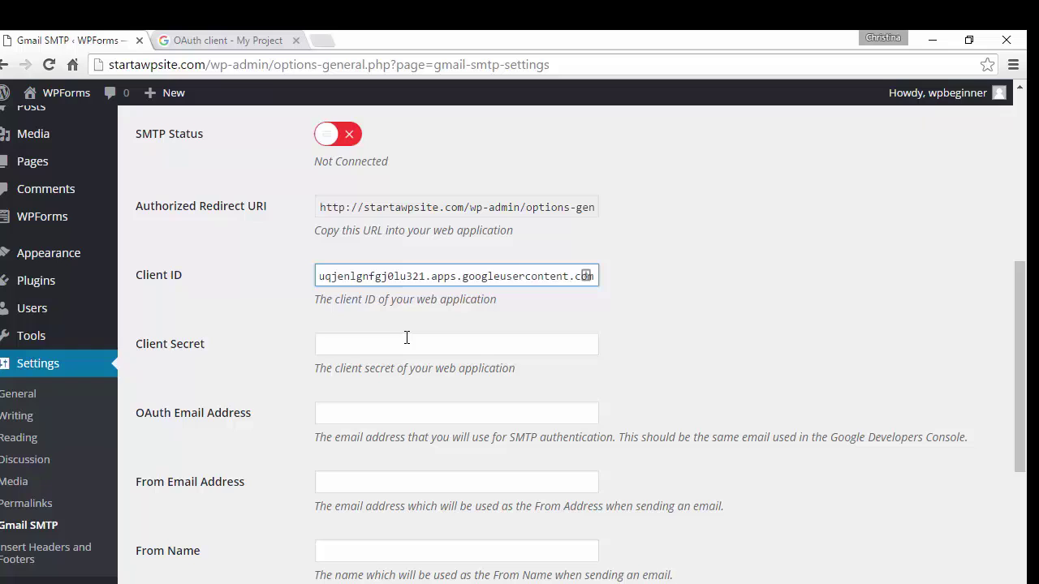
click(429, 345)
key(ctrl+v)
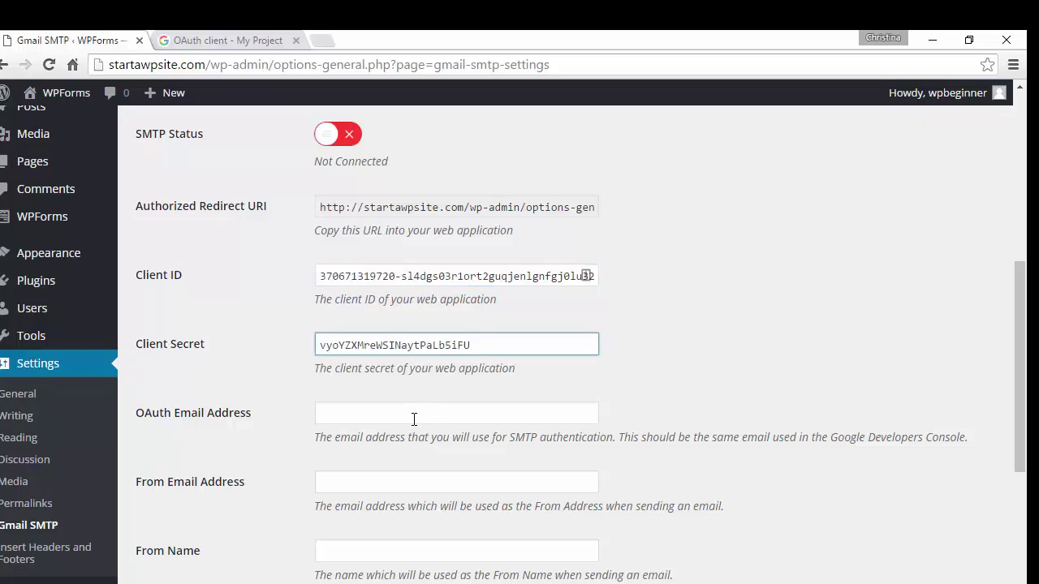
click(352, 419)
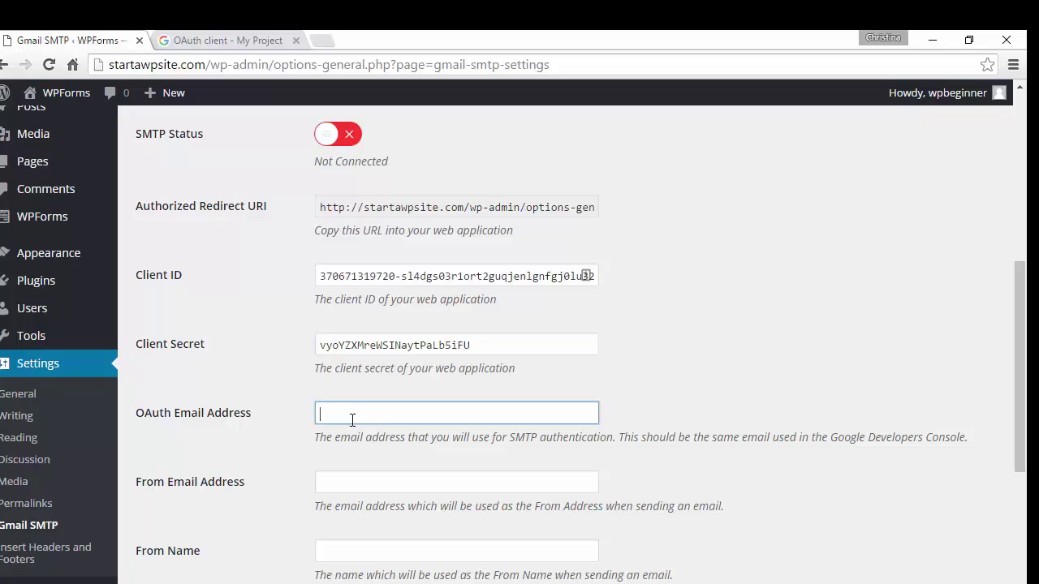
click(354, 484)
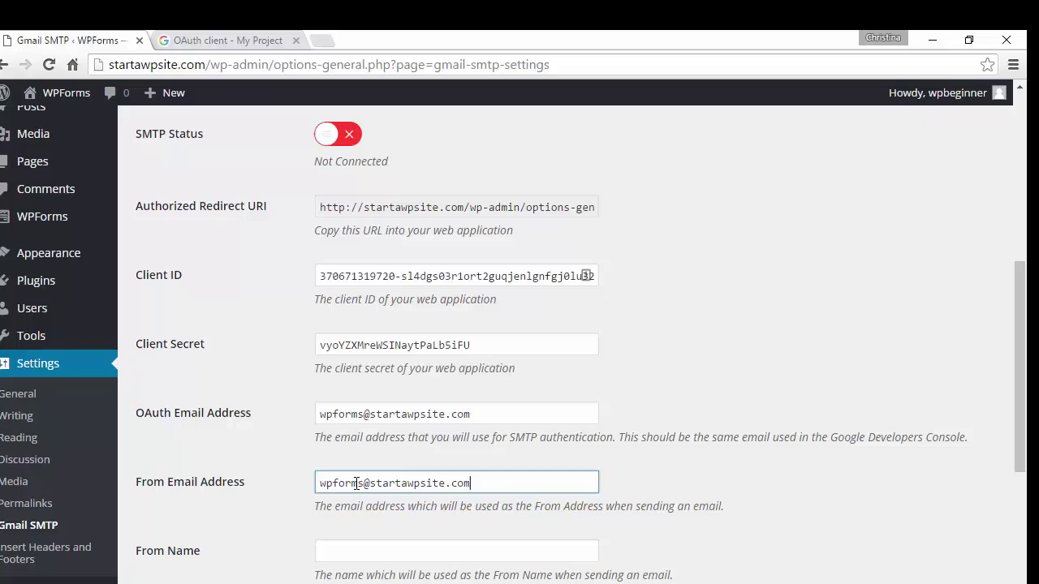
click(340, 552)
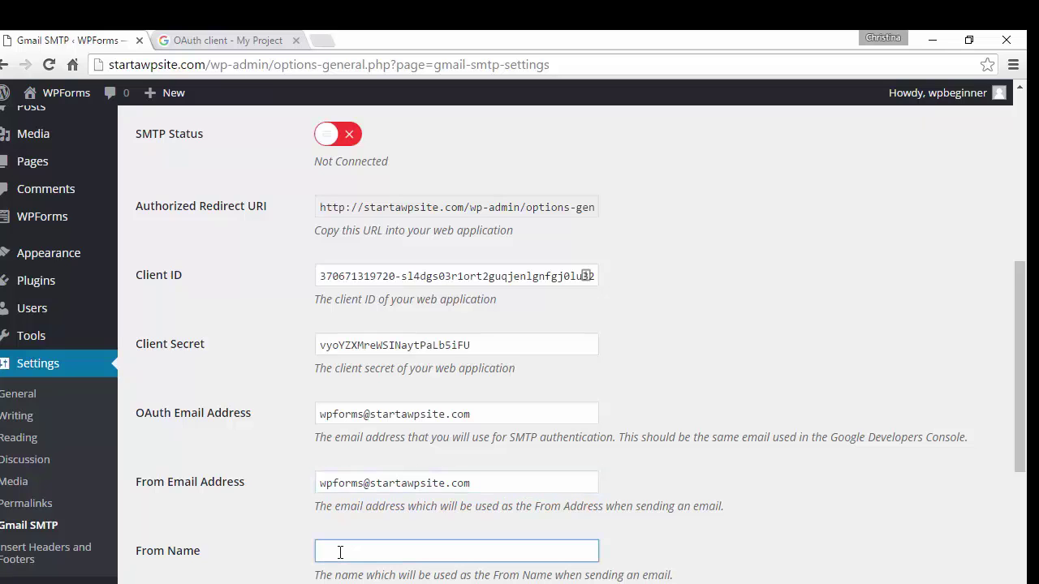
text(WP Forms)
Step: Set the SMTP port to 587 and save the settings
scroll(340, 365, down, 4)
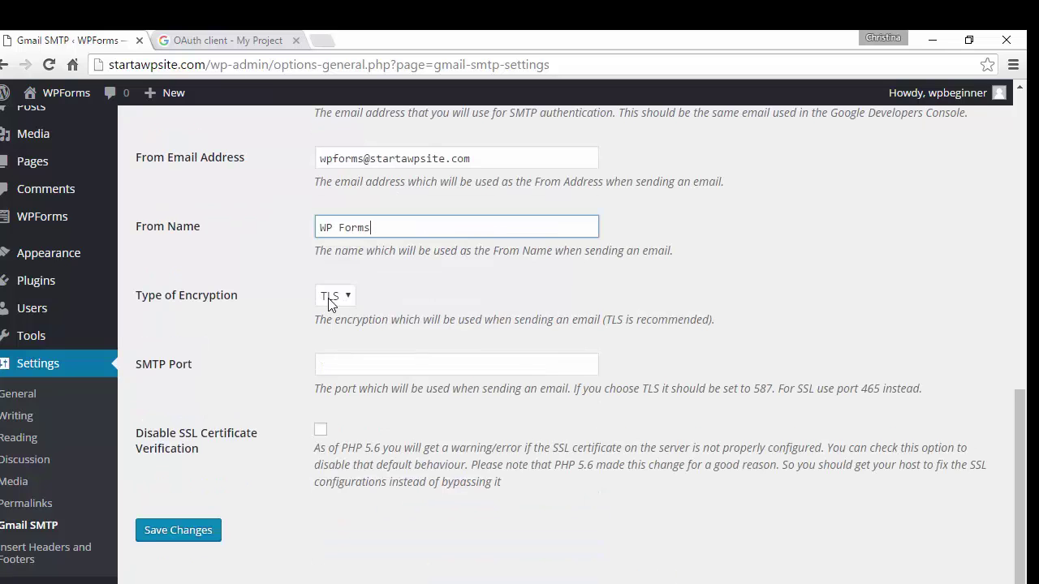
click(340, 366)
text(587)
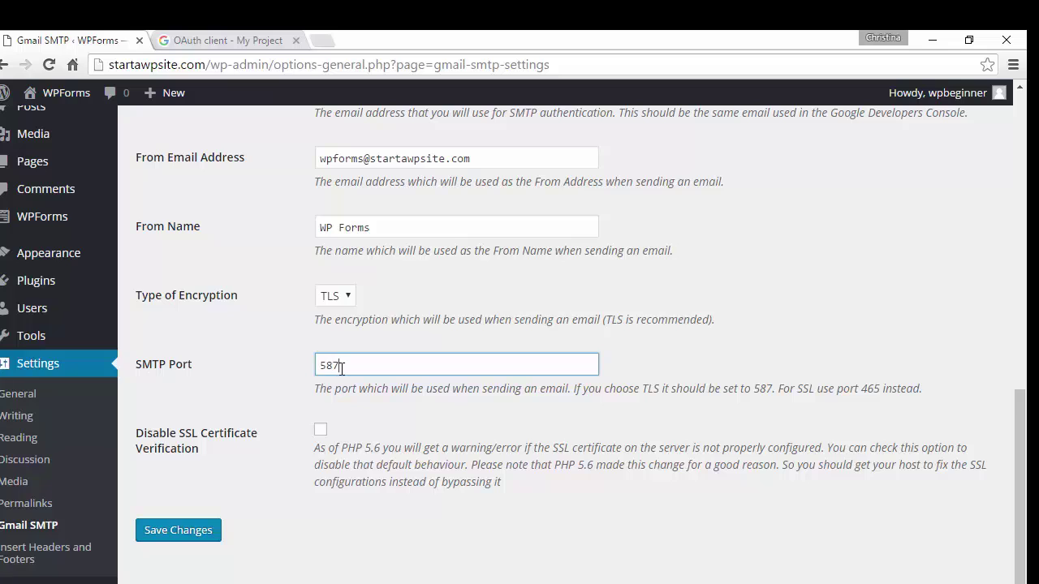
click(185, 532)
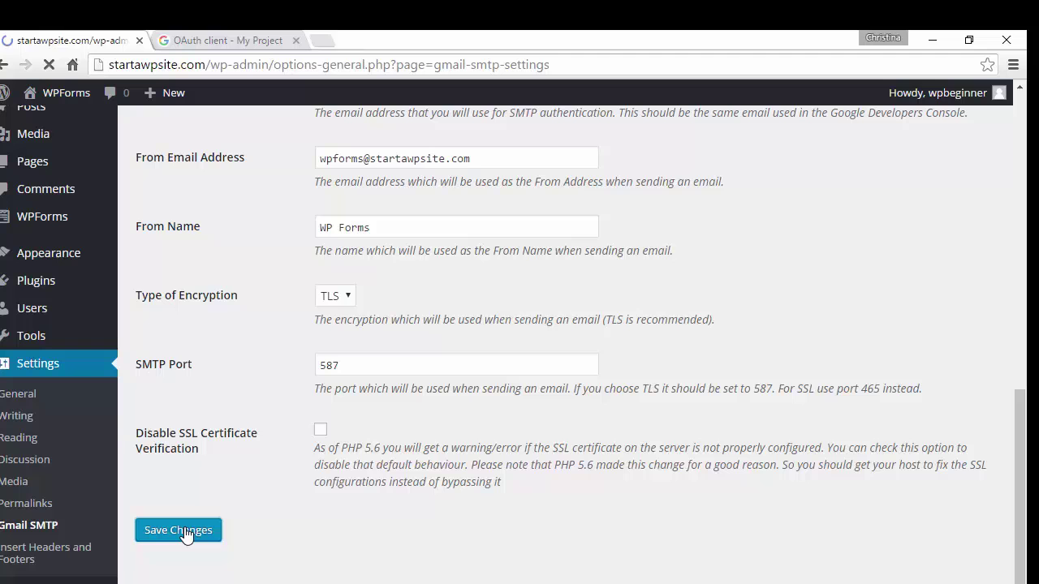
scroll(606, 346, down, 2)
scroll(606, 347, down, 2)
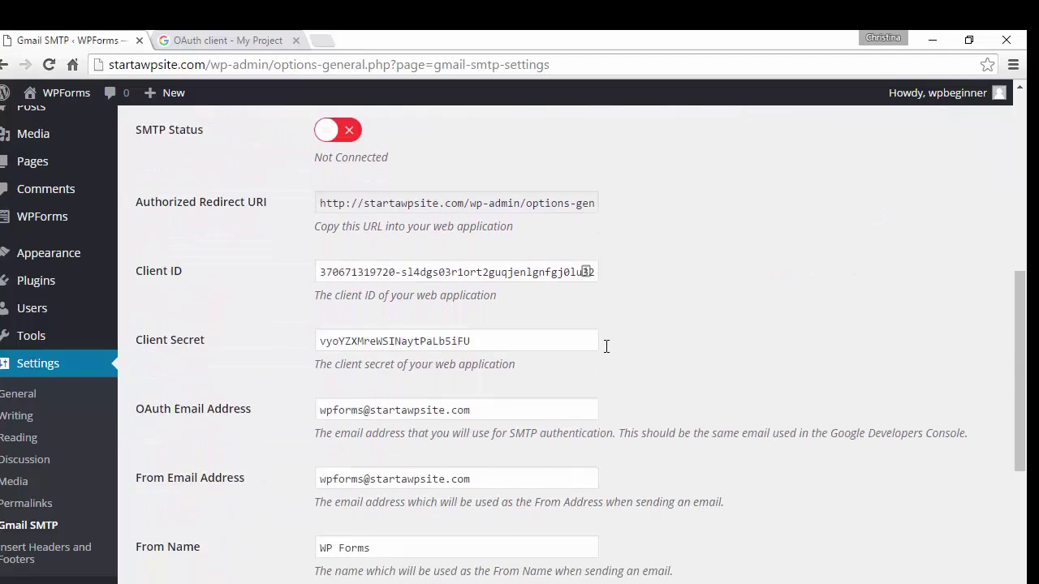
scroll(606, 347, down, 3)
scroll(605, 346, down, 1)
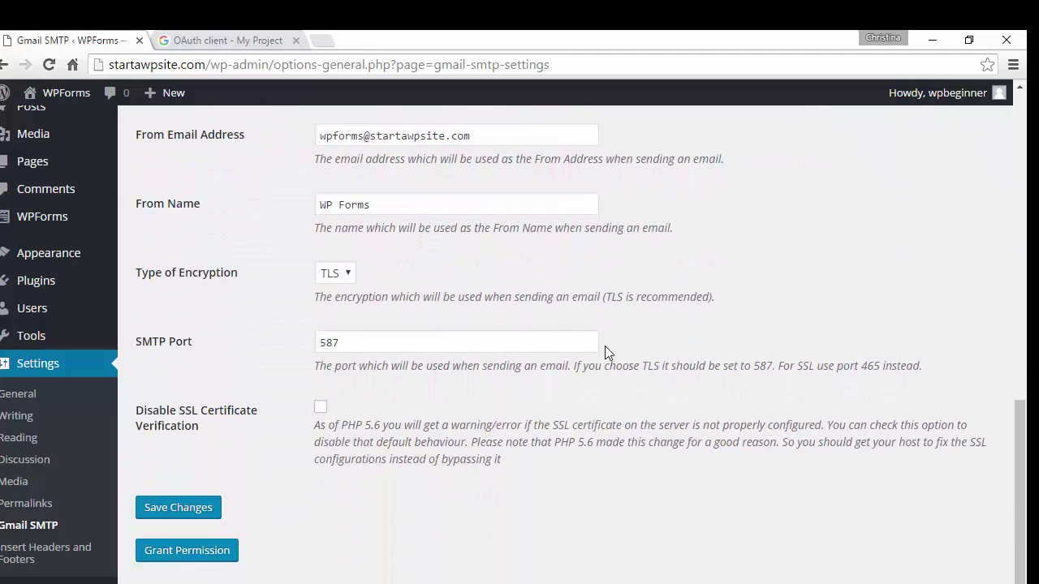
Step: Grant startawpsite permission to view and manage the Gmail account
click(171, 560)
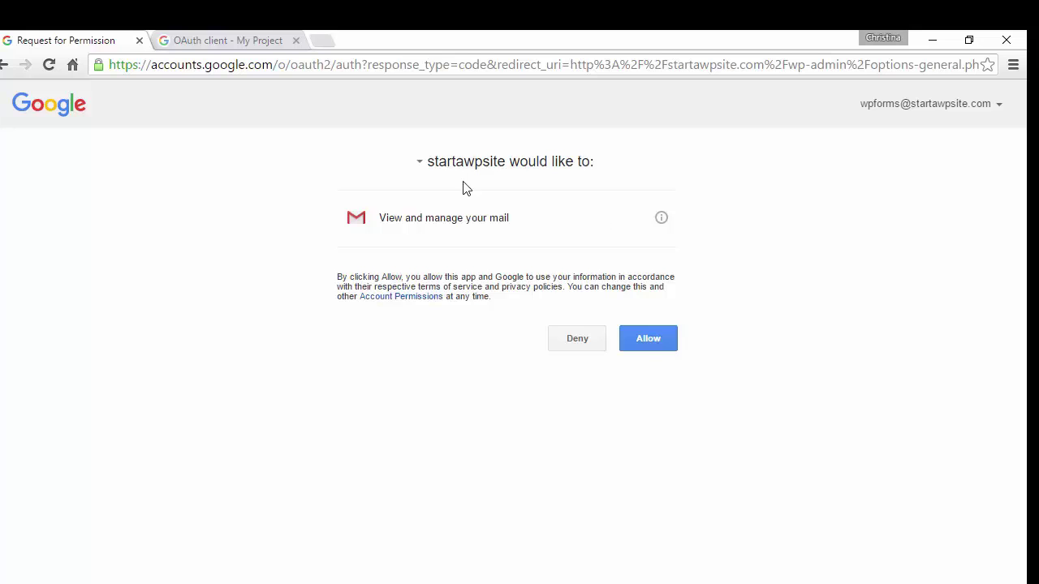
click(646, 345)
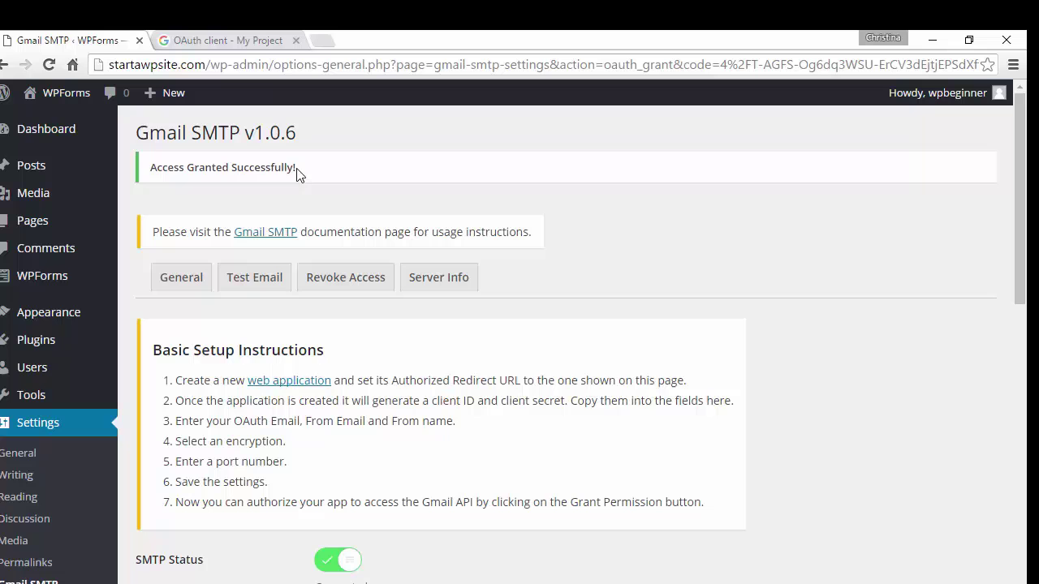
scroll(752, 216, down, 3)
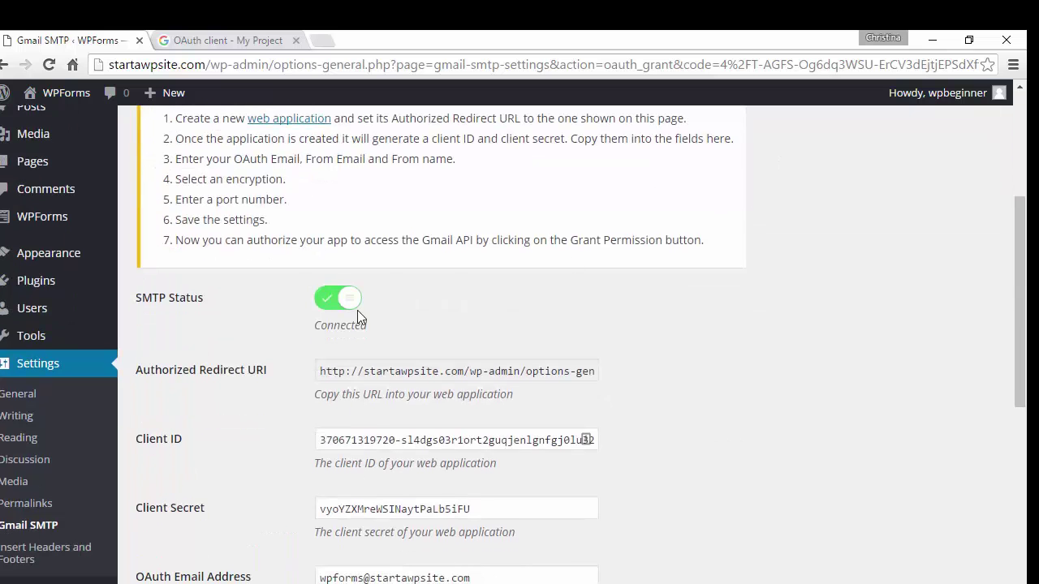
scroll(659, 345, down, 3)
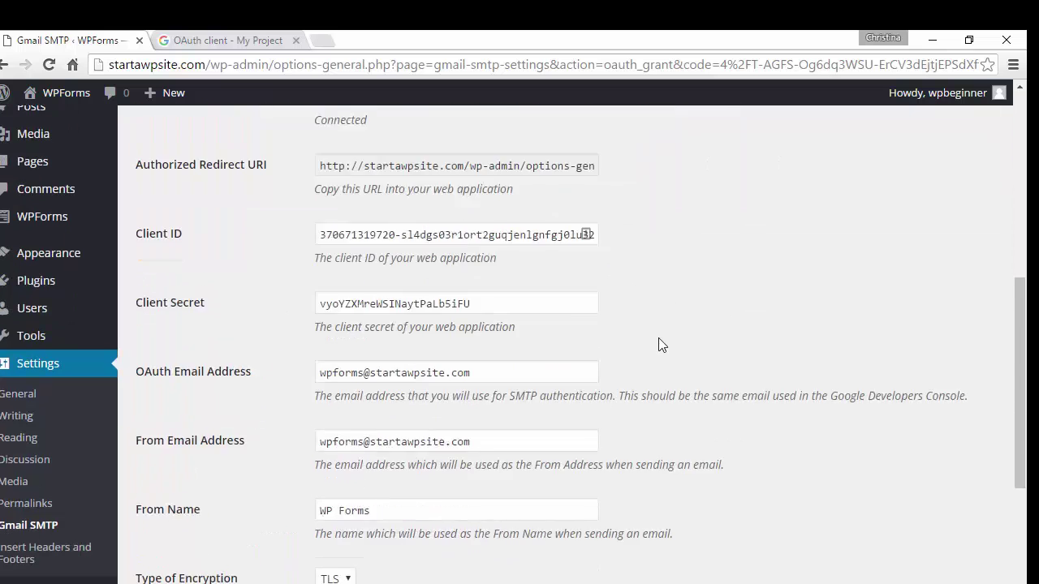
scroll(659, 345, down, 3)
key(Home)
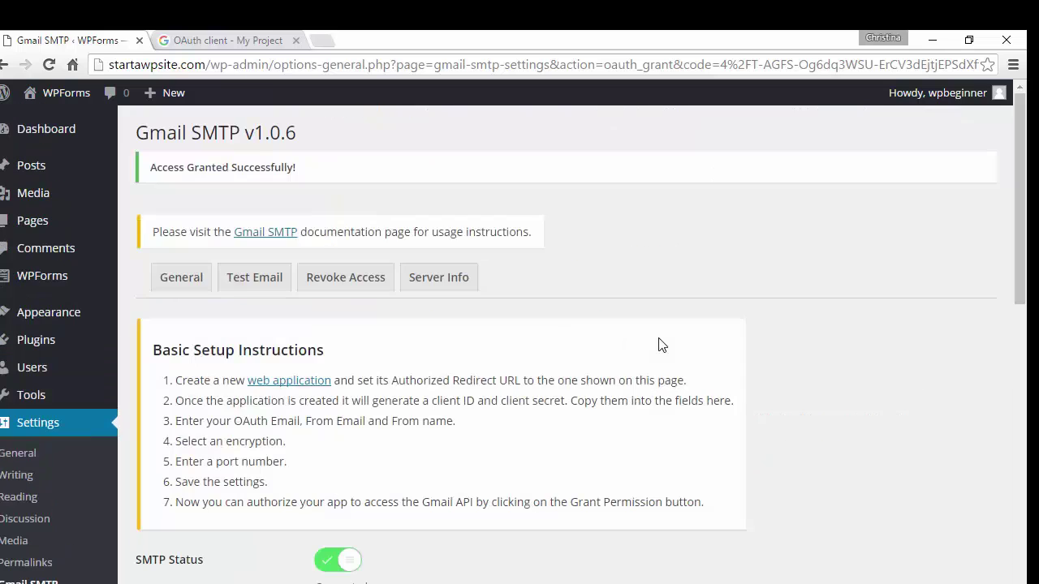